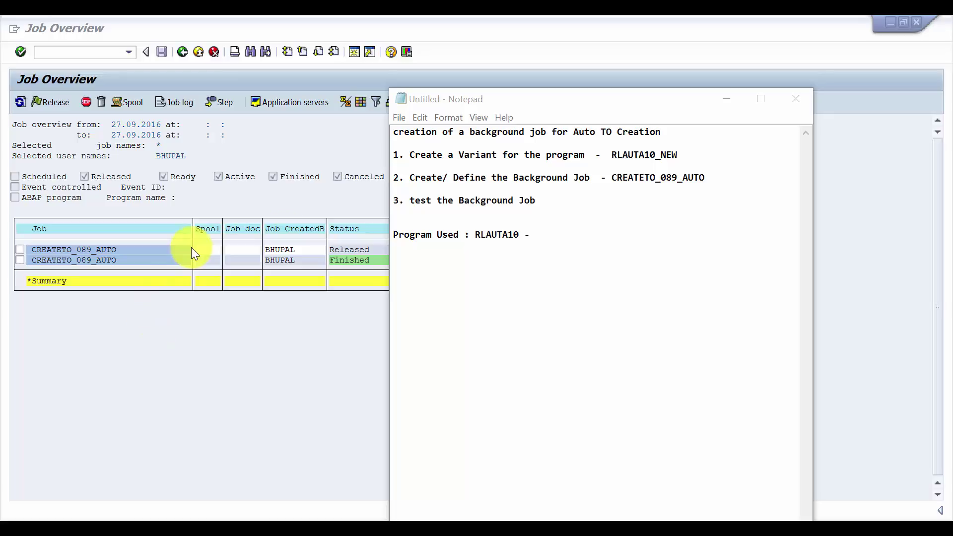
Highlight the job-testing step in the notes, then show the finished CREATETO_089_AUTO job's steps.
left_click_drag(537, 201, 571, 220)
left_click(571, 220)
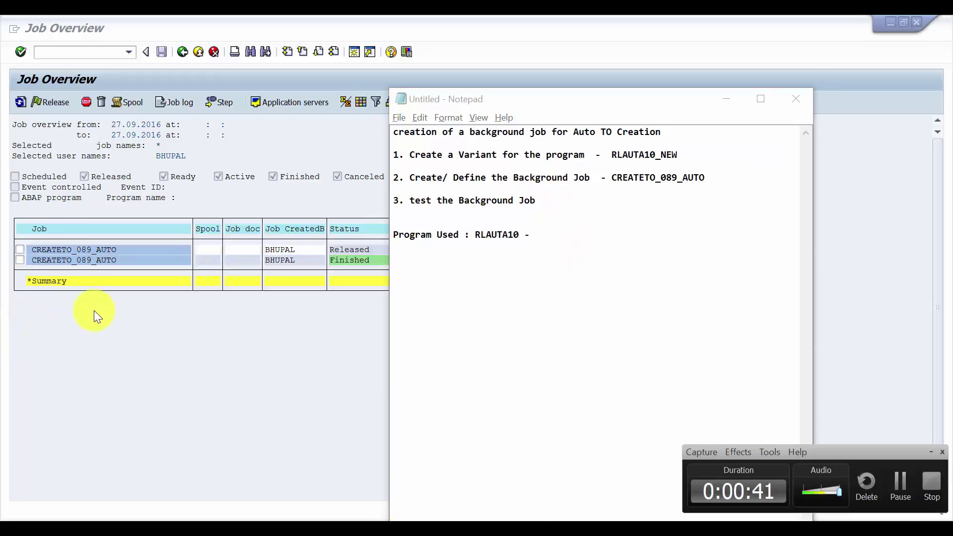
left_click(932, 450)
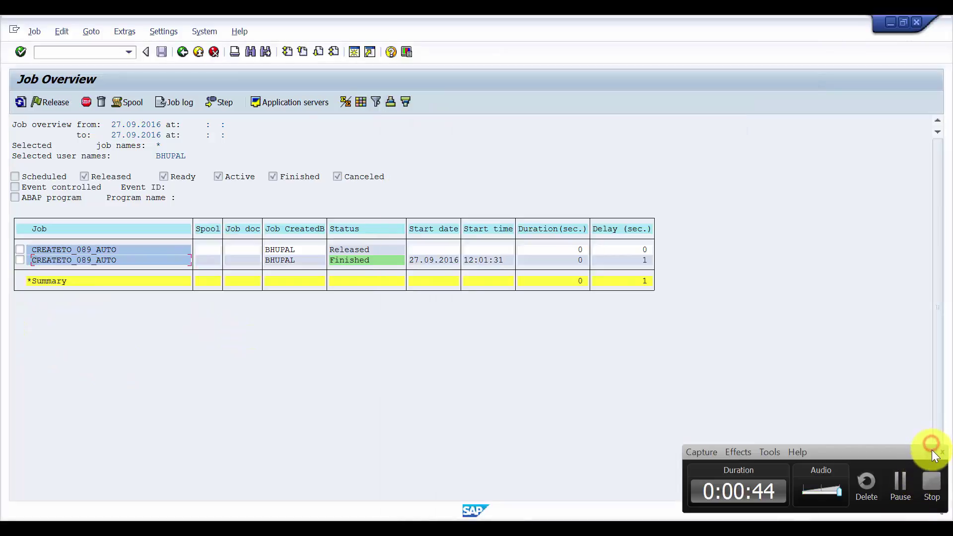
left_click(20, 261)
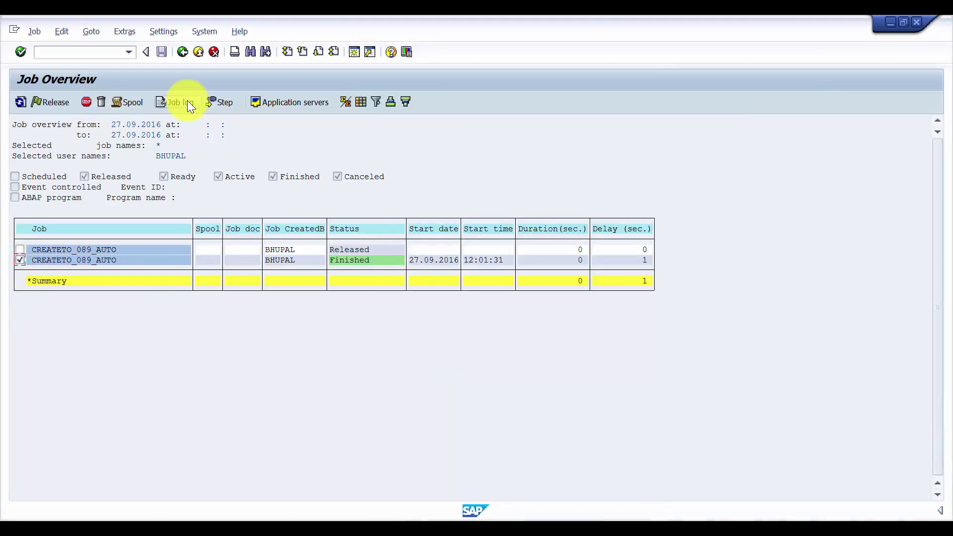
left_click(218, 101)
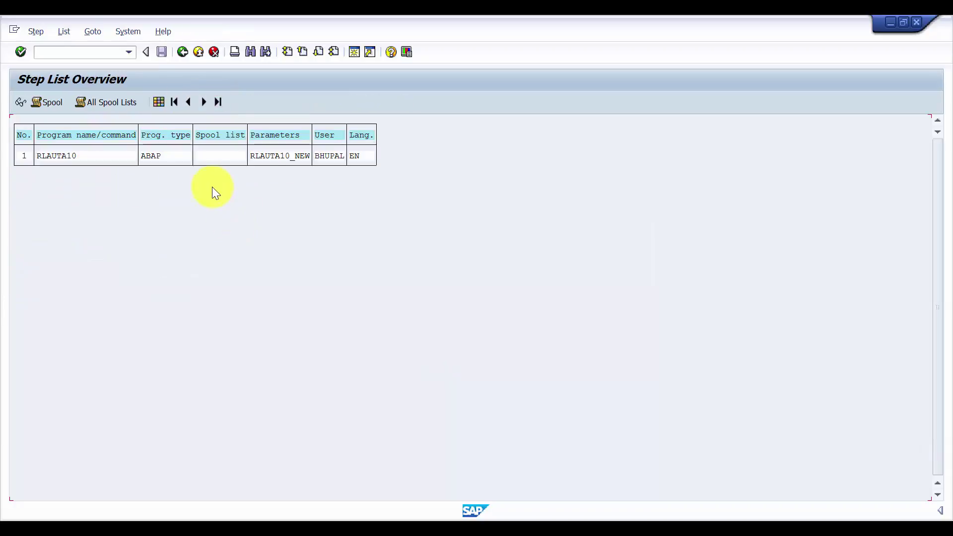
Confirm the job step uses program RLAUTA10 with variant RLAUTA10_NEW, then go back to the overview.
left_click_drag(252, 157, 310, 160)
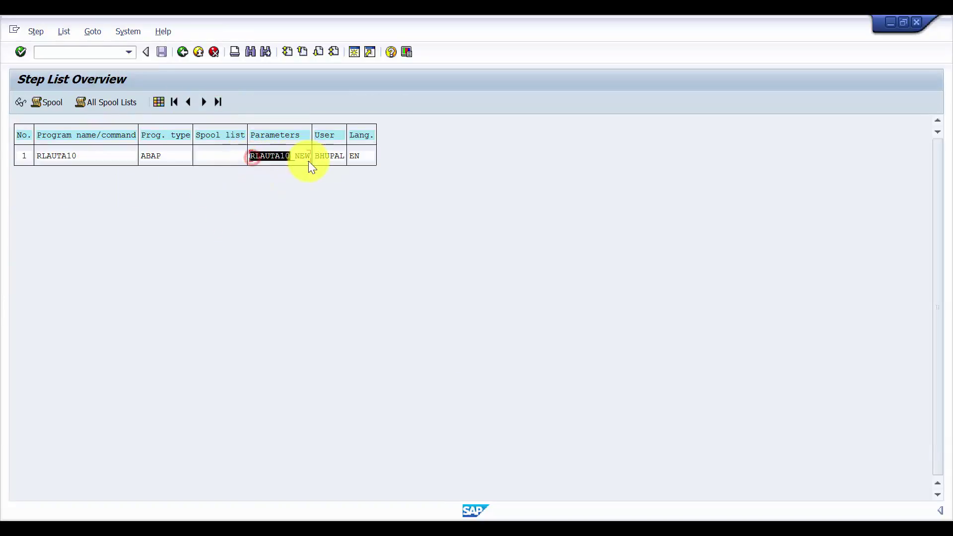
key("ctrl+c")
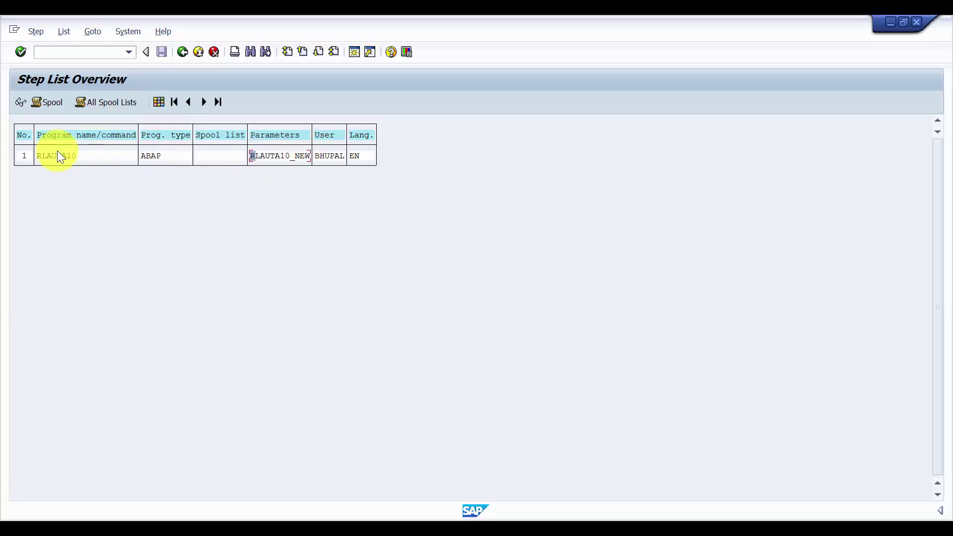
left_click(37, 158)
left_click(79, 222)
left_click(186, 54)
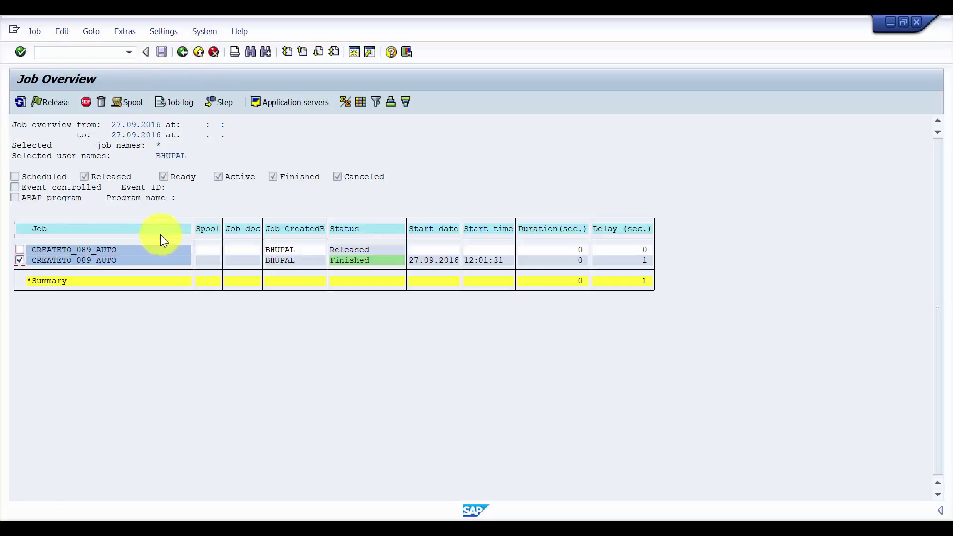
Deselect the finished job and enter /ome21n to start a purchase order.
left_click(175, 316)
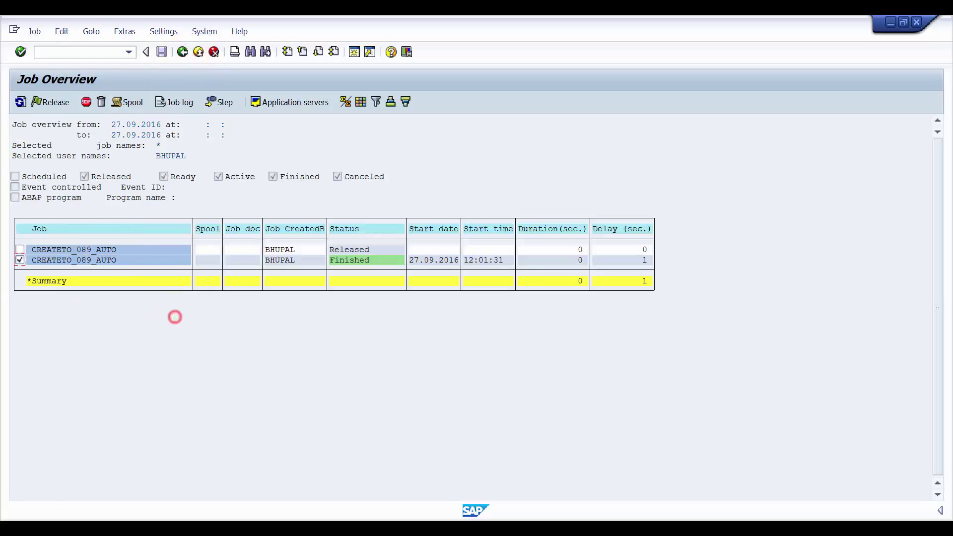
left_click(21, 260)
left_click(68, 52)
type("/ome21n")
key("Return")
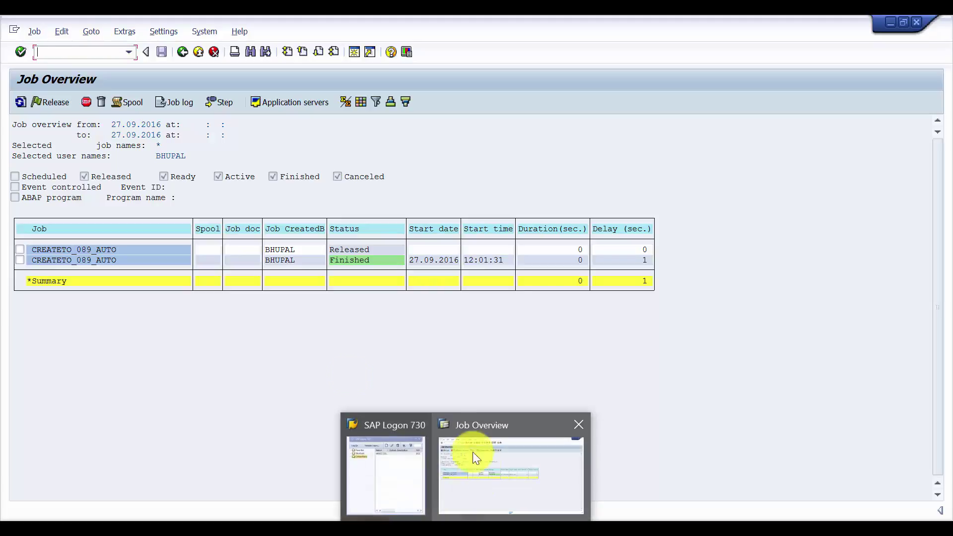
Create a new SAP session from the system menu and start ME21N there.
left_click(108, 302)
left_click(15, 29)
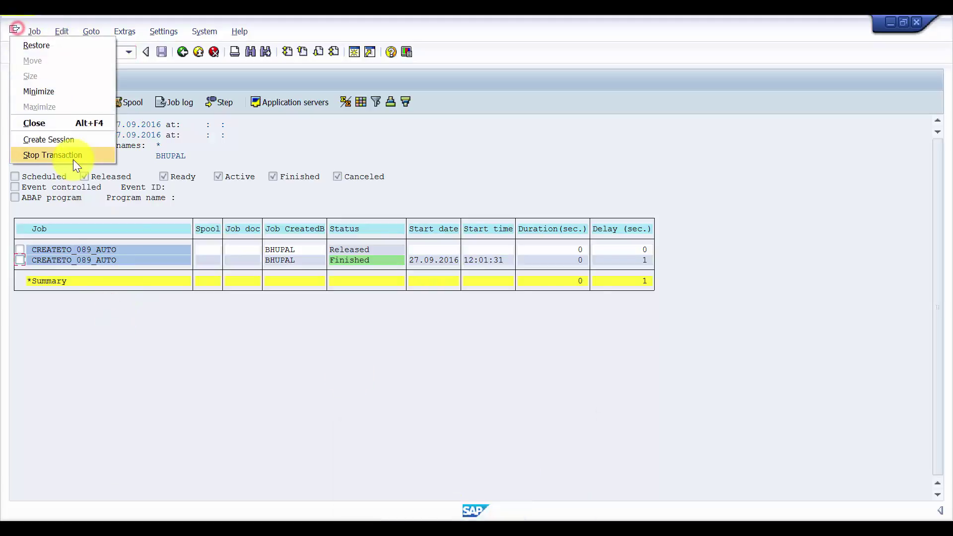
left_click(66, 139)
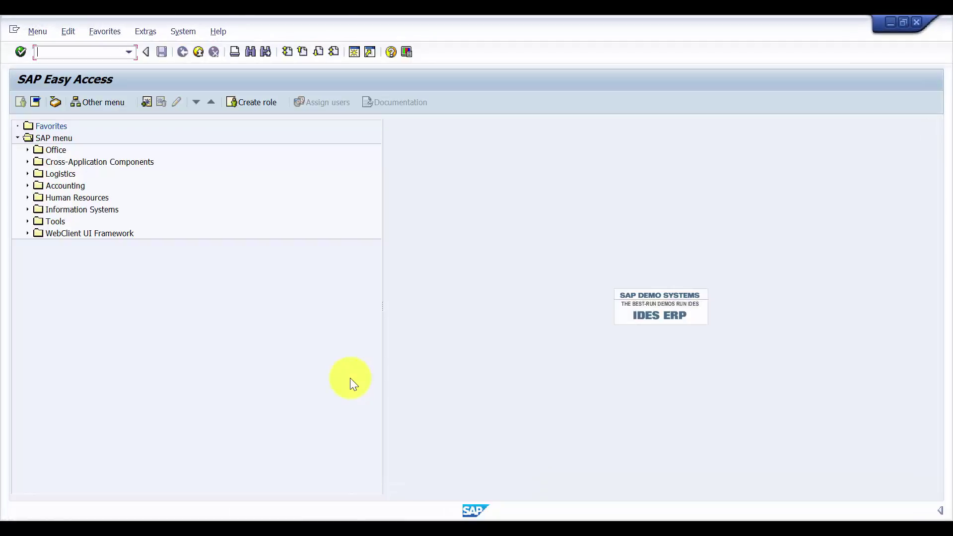
type("me21n")
key("Return")
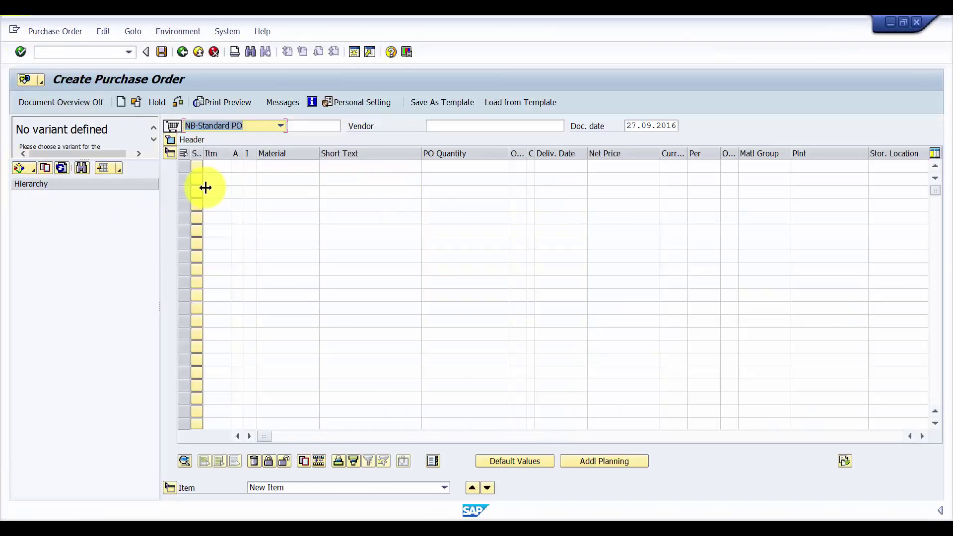
Enter vendor 3000 and material LES-COMP1 on the first item line.
left_click(310, 126)
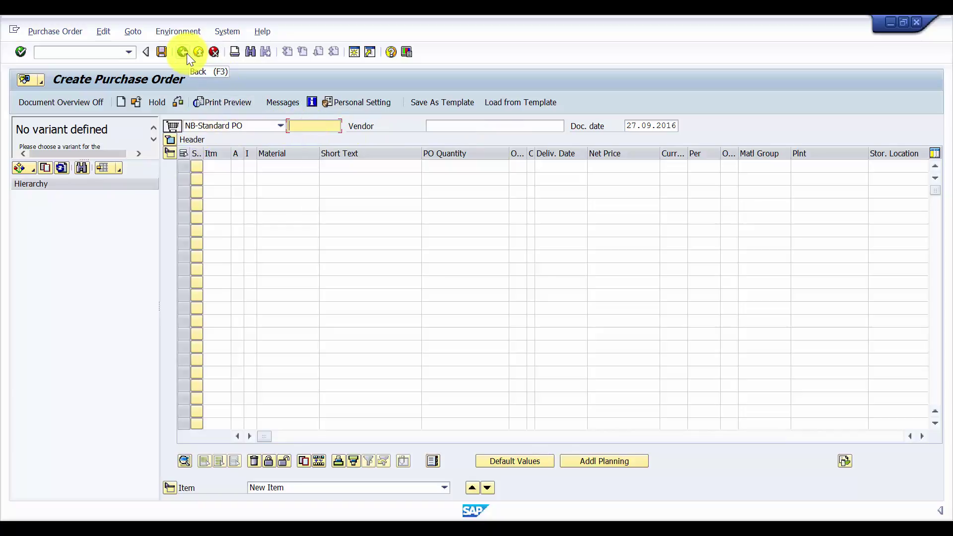
left_click(316, 129)
left_click(445, 127)
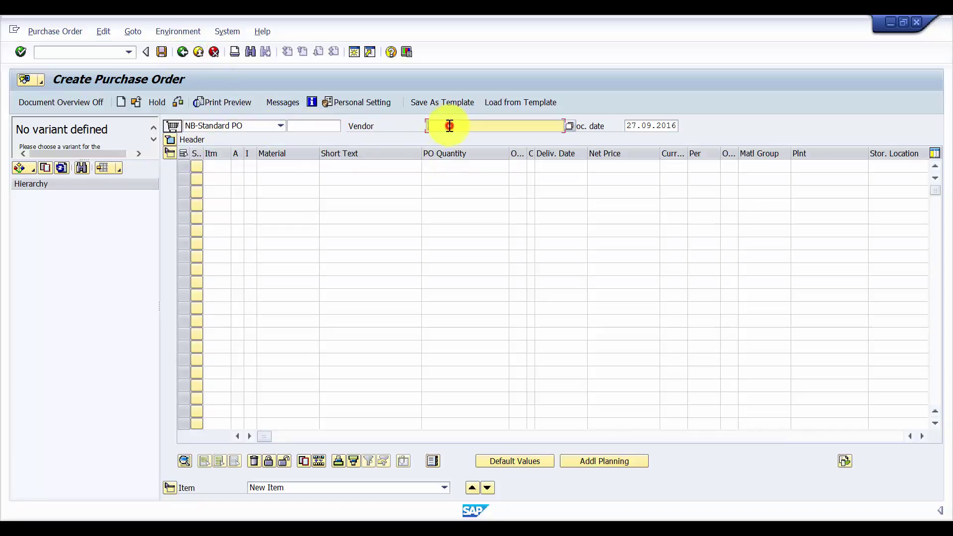
type("300")
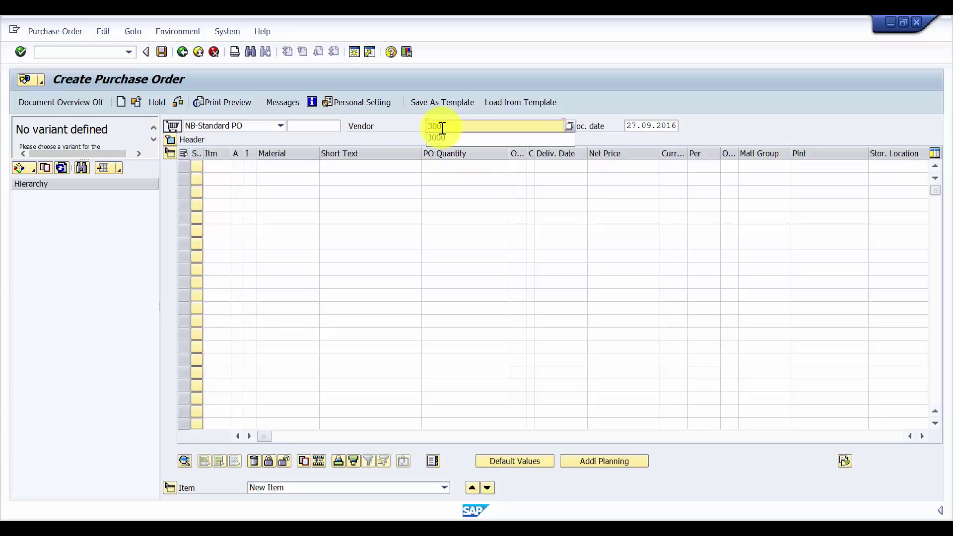
type("0")
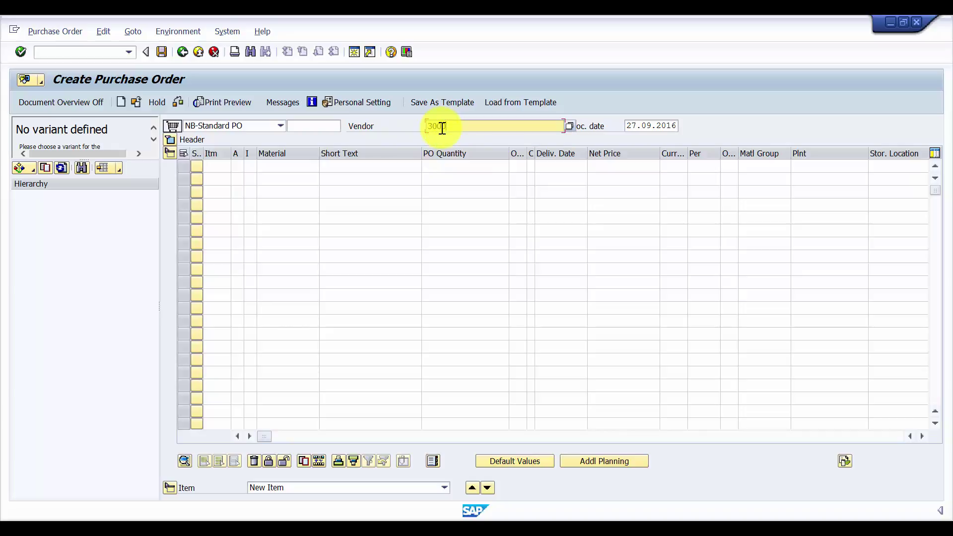
left_click(288, 168)
type("LES-COMP1")
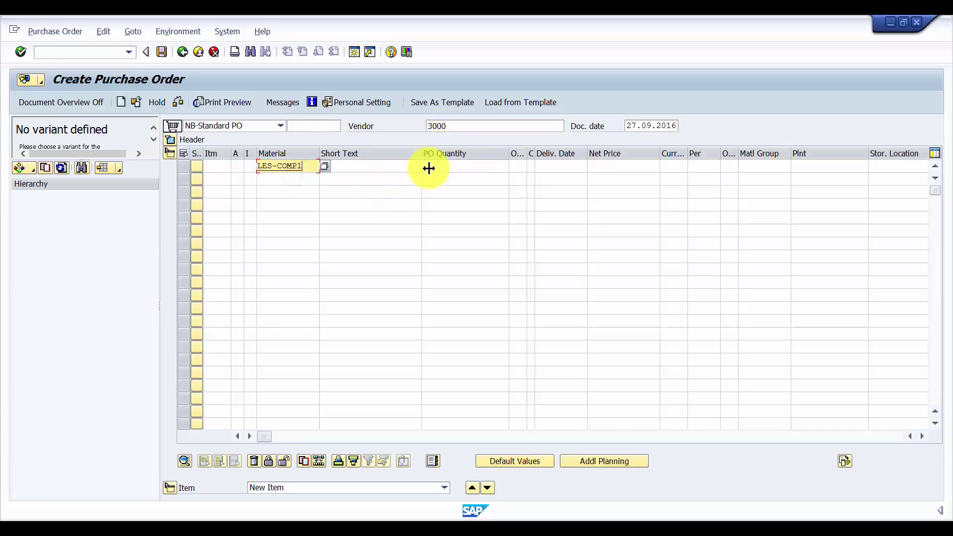
Set quantity 500, plant 3000 and storage location 0089, confirm, and expand the header.
left_click(453, 164)
left_click(472, 181)
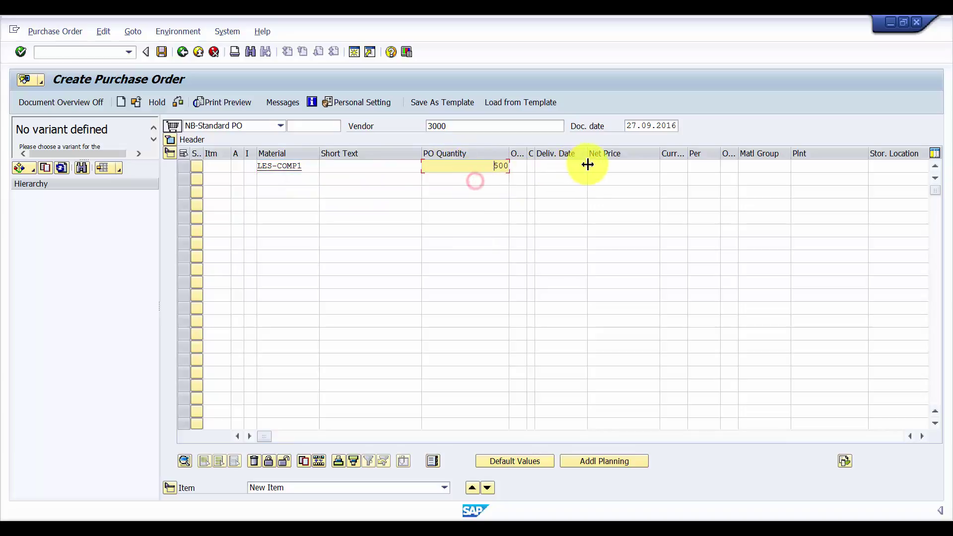
left_click(810, 168)
left_click(822, 180)
left_click(896, 169)
left_click(896, 178)
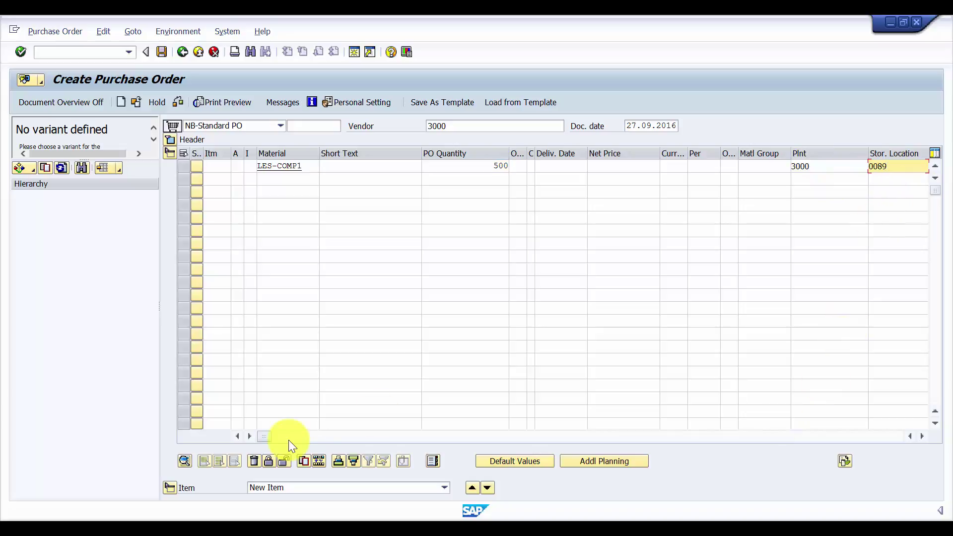
key("Return")
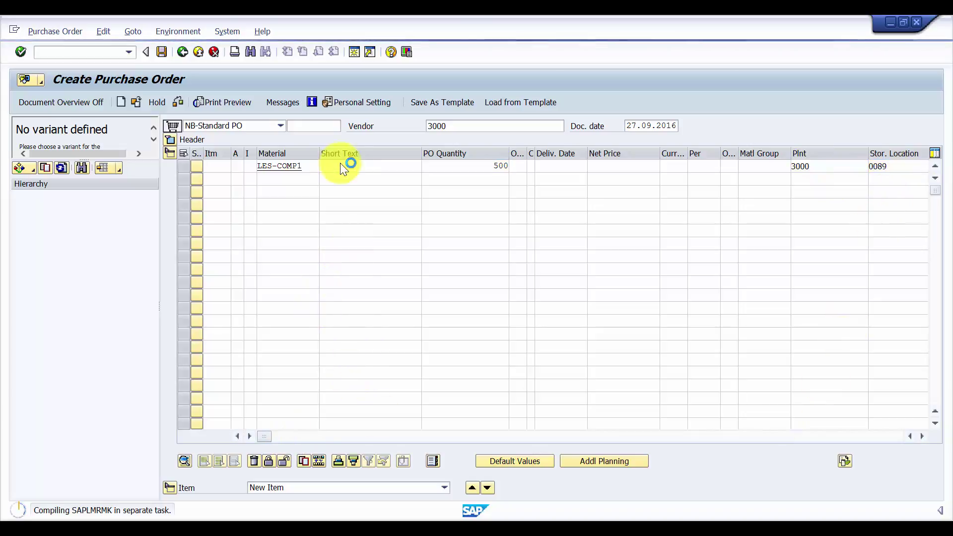
left_click(169, 140)
left_click(83, 104)
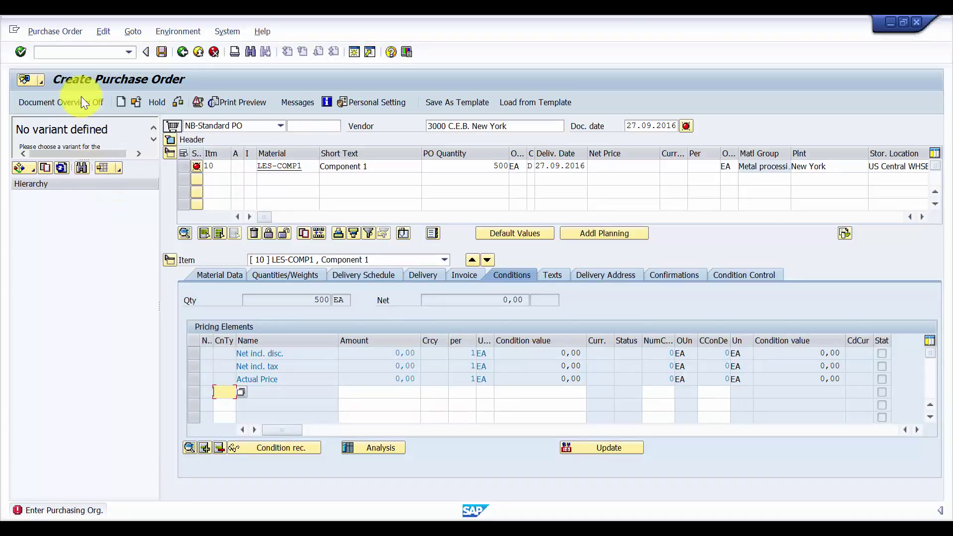
Enter purchasing organisation 3000 and purchasing group 100 in the header's organisational data.
left_click(82, 101)
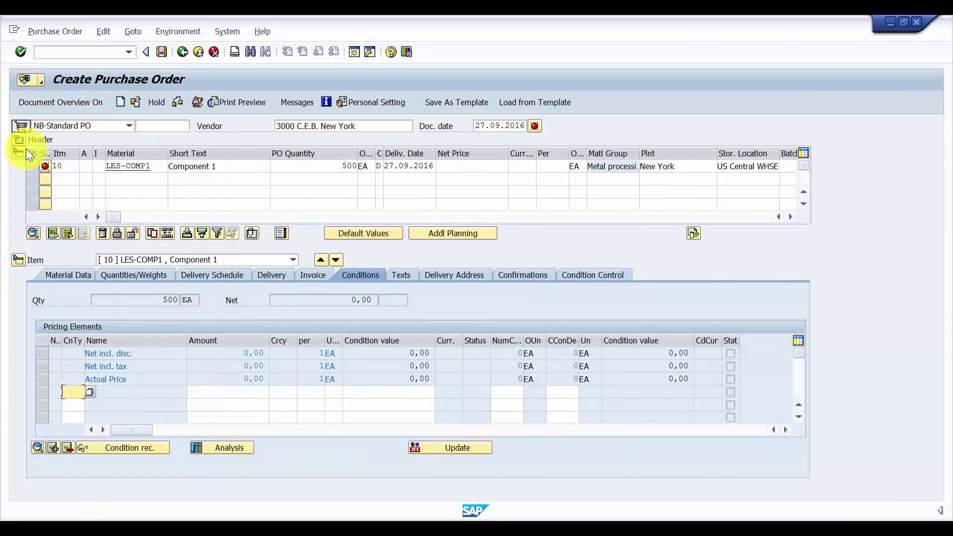
left_click(25, 143)
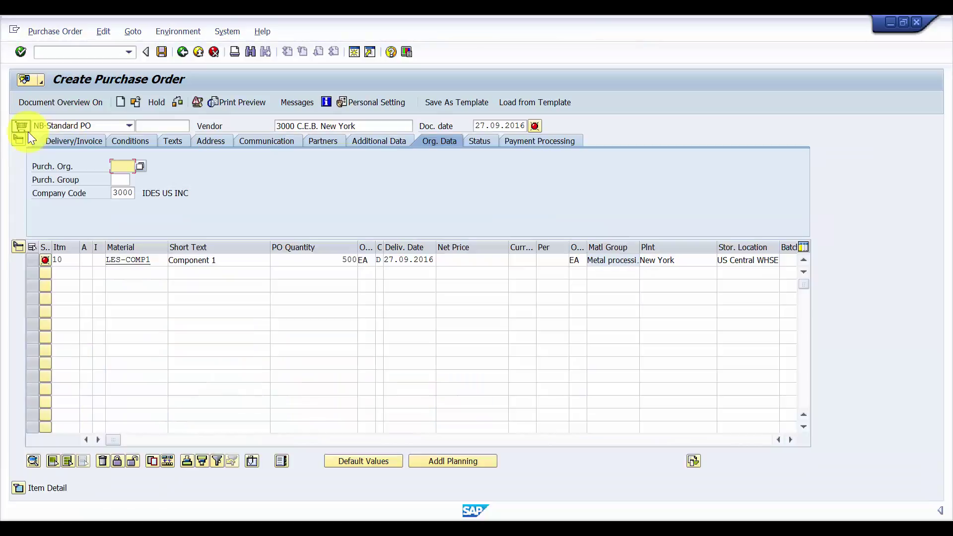
type("3000")
left_click(126, 180)
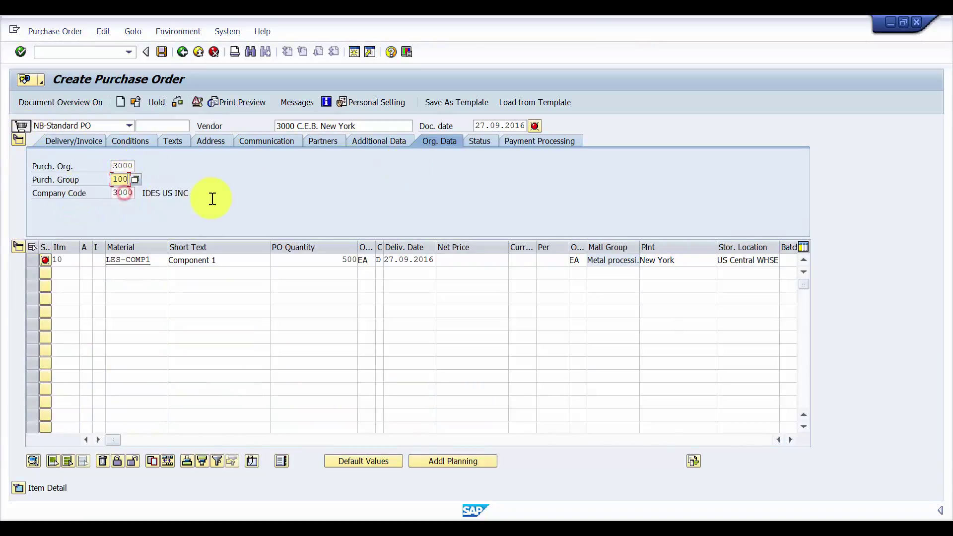
type("100")
key("Return")
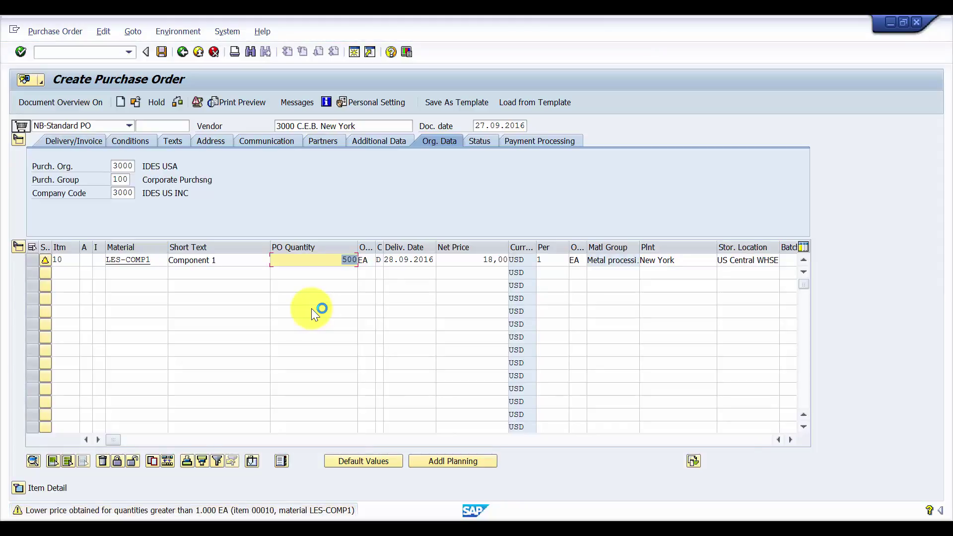
Review item 10's net price and PO quantity, then check the order with no messages.
key("Return")
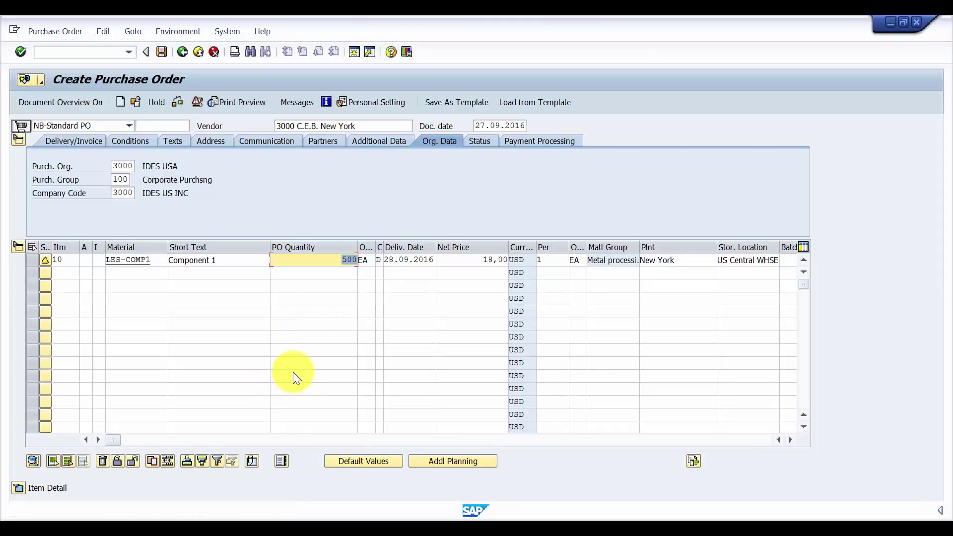
left_click(453, 260)
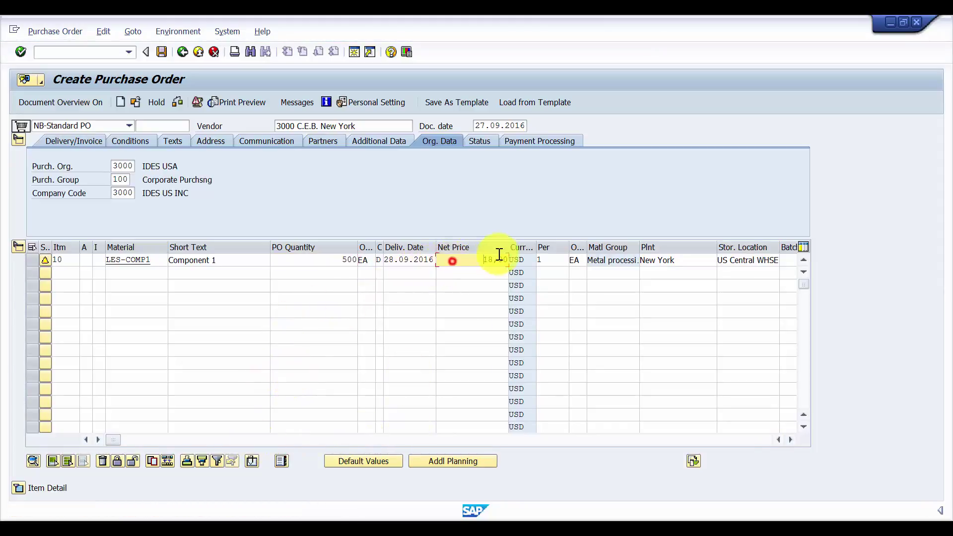
left_click(324, 260)
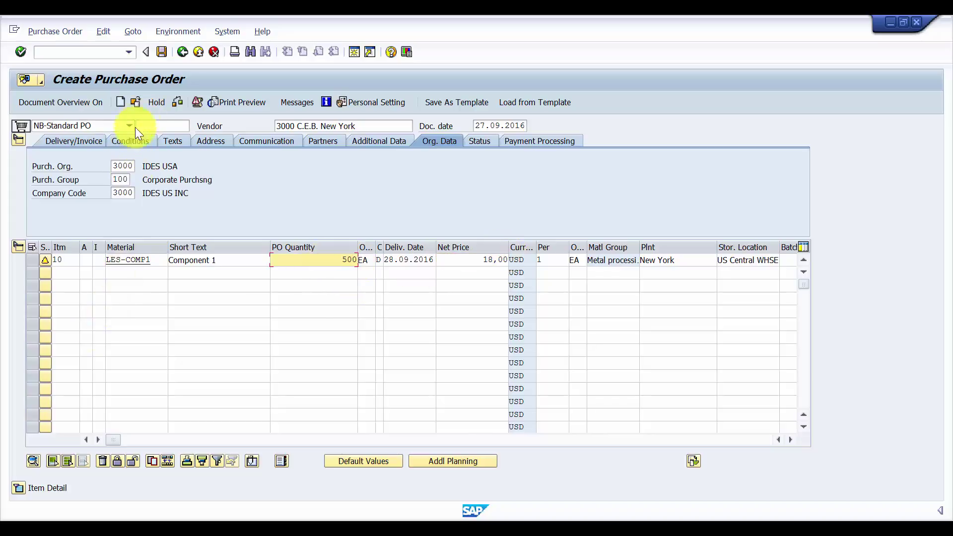
left_click(183, 105)
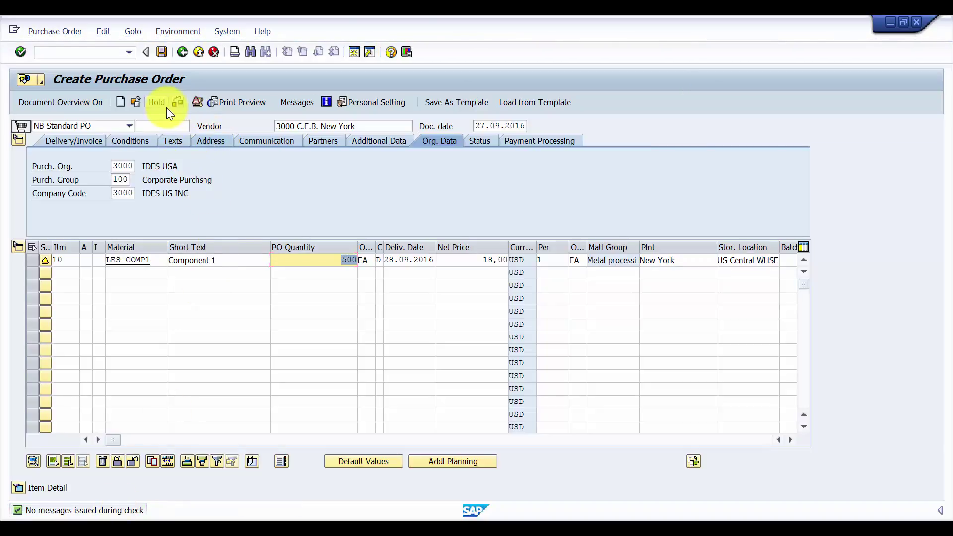
left_click(161, 52)
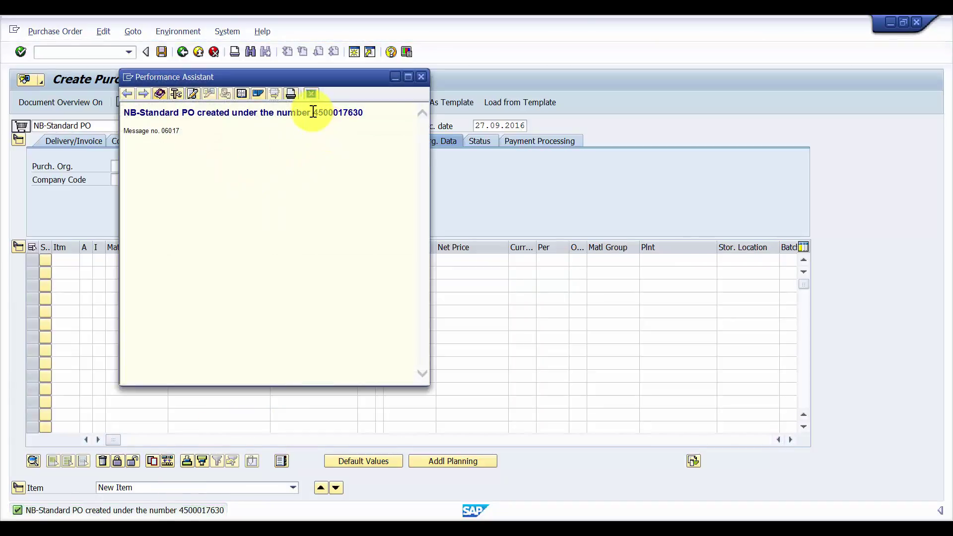
left_click_drag(313, 113, 362, 115)
key("ctrl+c")
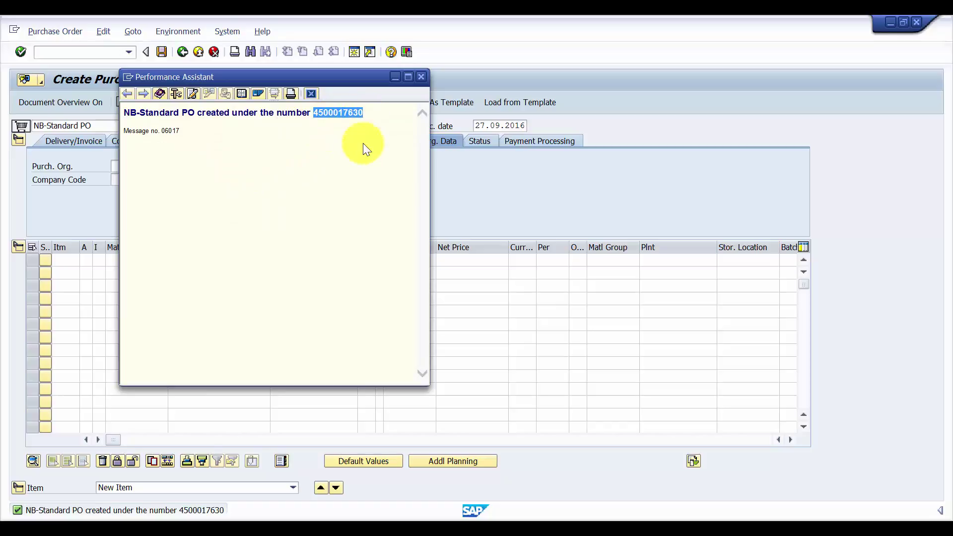
left_click(579, 528)
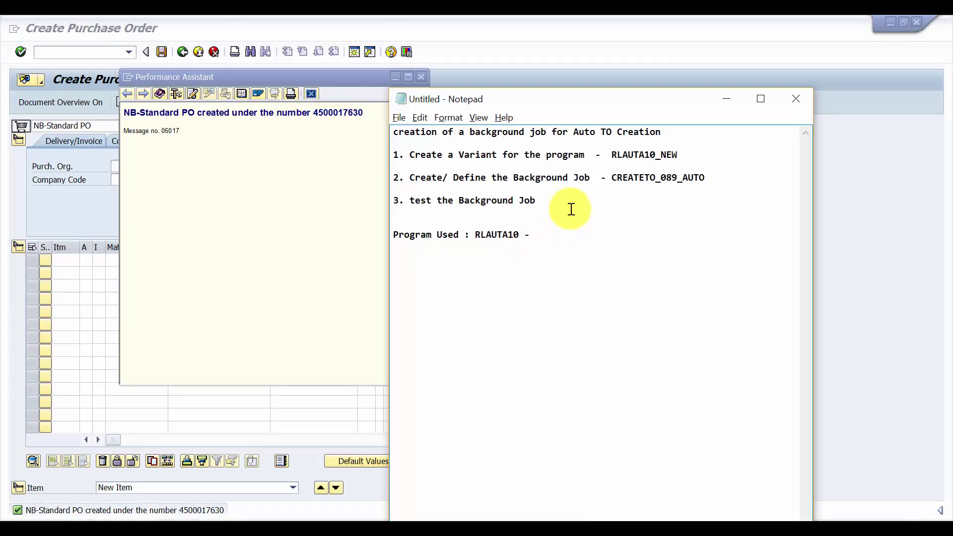
key("Return")
key("Return")
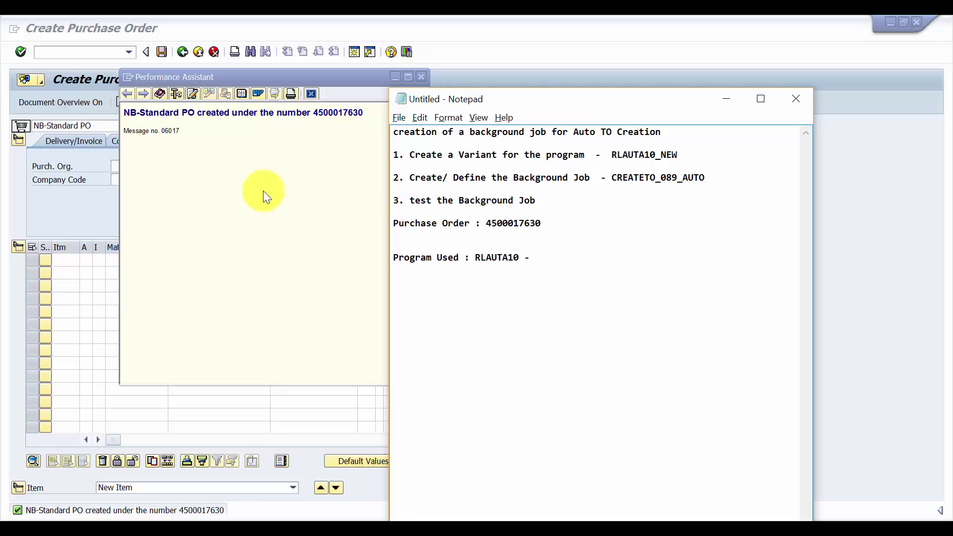
left_click(238, 213)
left_click(422, 76)
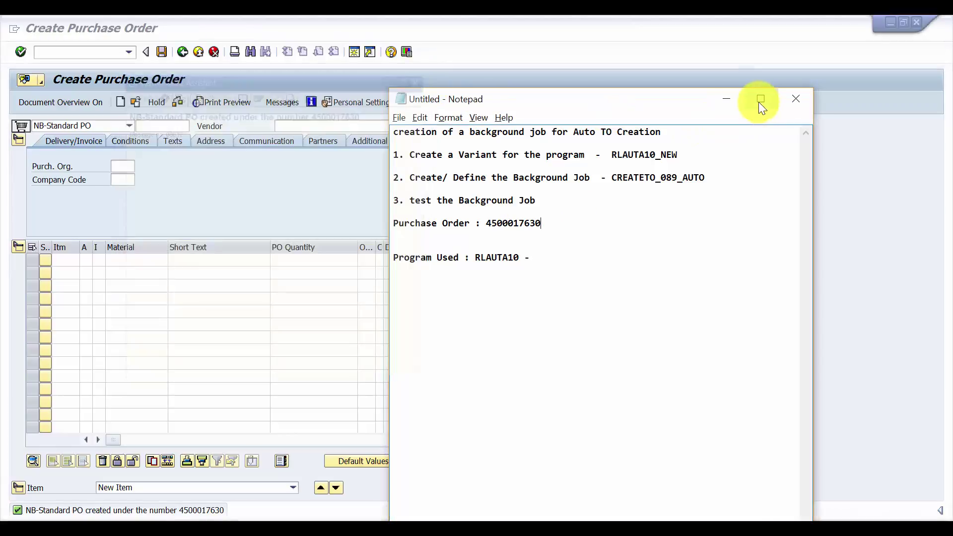
left_click(727, 99)
left_click(91, 49)
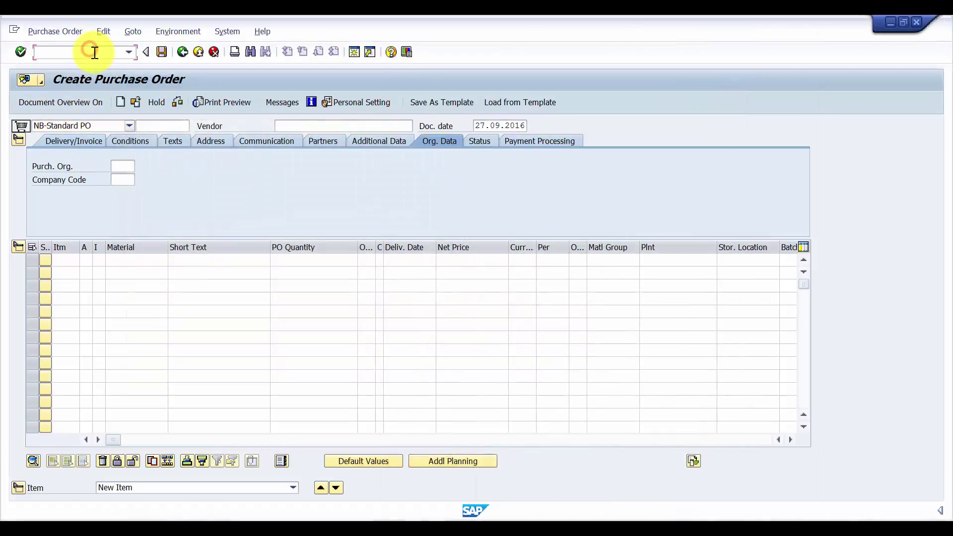
key("Return")
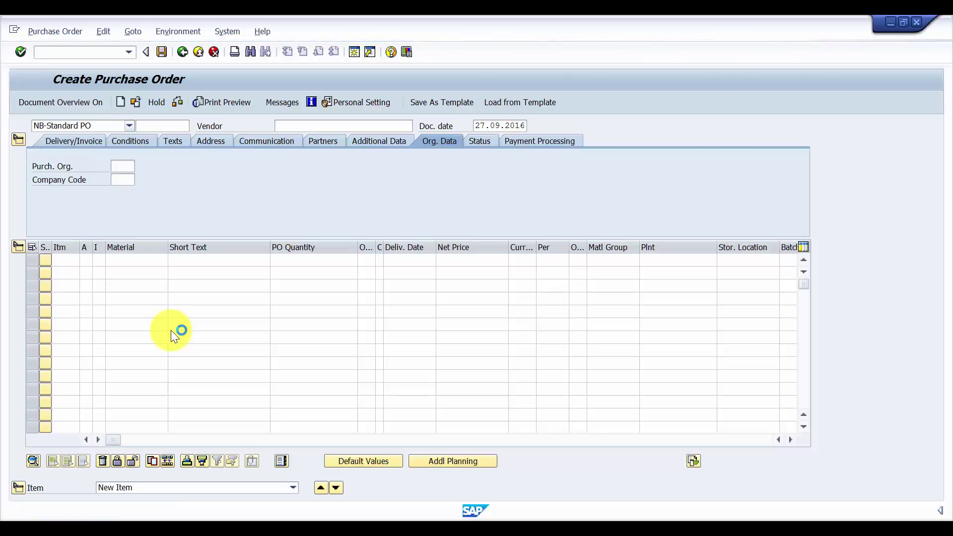
left_click(184, 52)
left_click(235, 130)
key("ctrl+v")
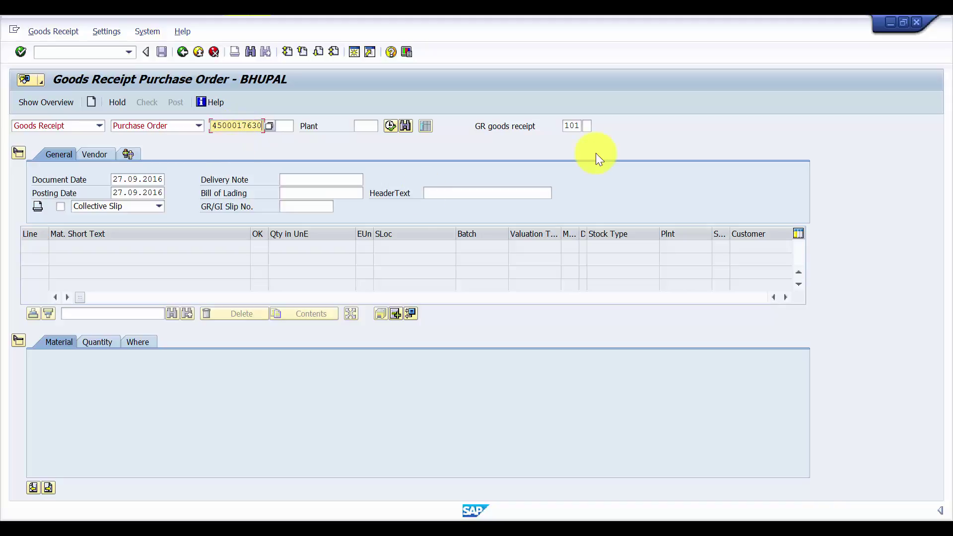
key("Return")
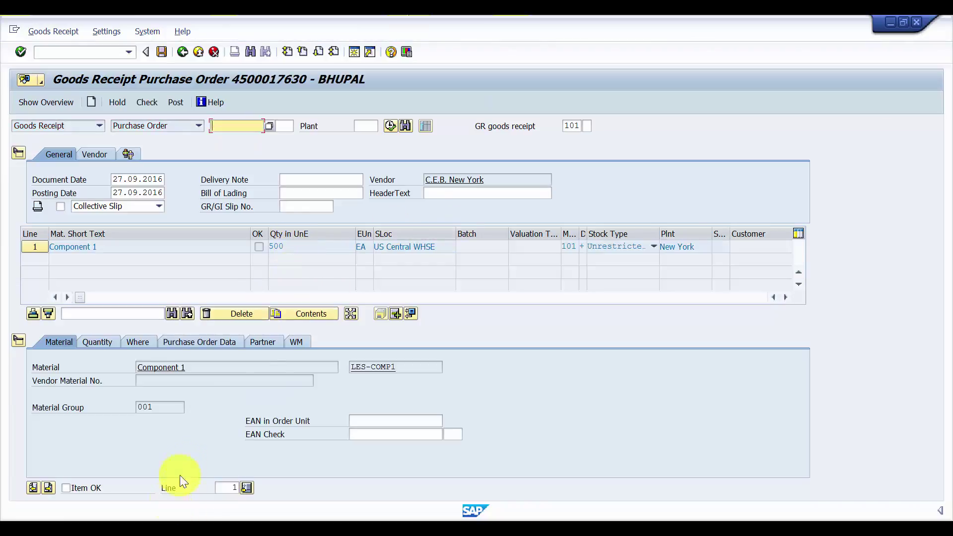
Confirm the 500 EA quantity, mark the item OK, and check the document.
left_click(99, 343)
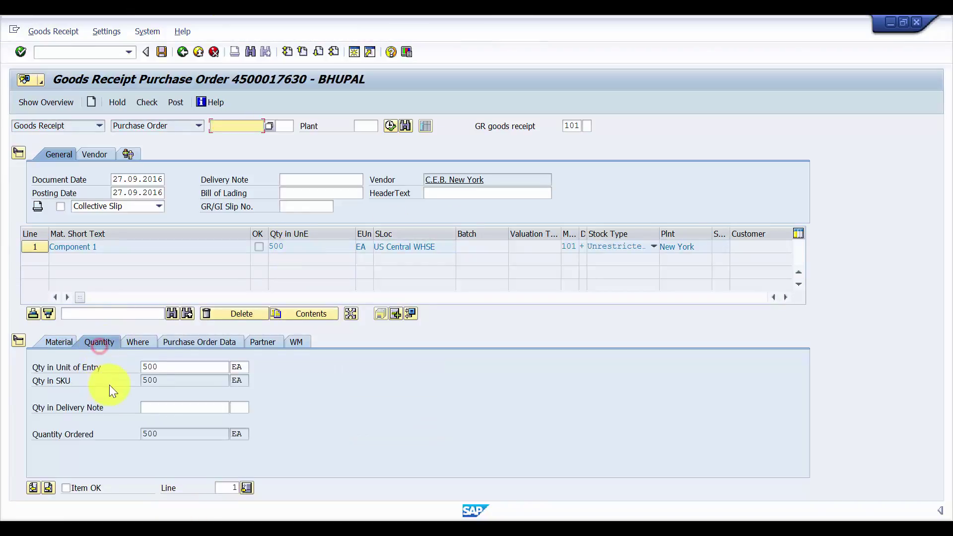
left_click(163, 367)
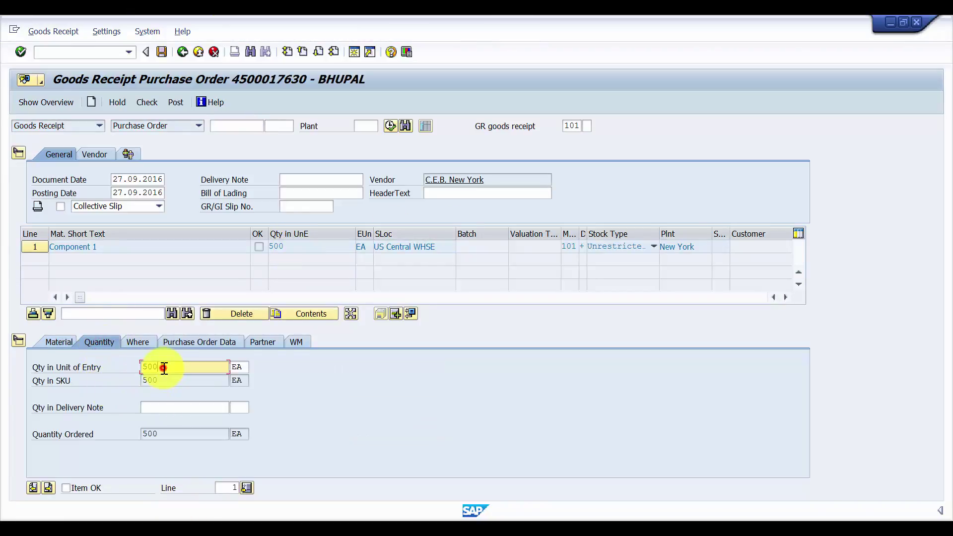
left_click(66, 488)
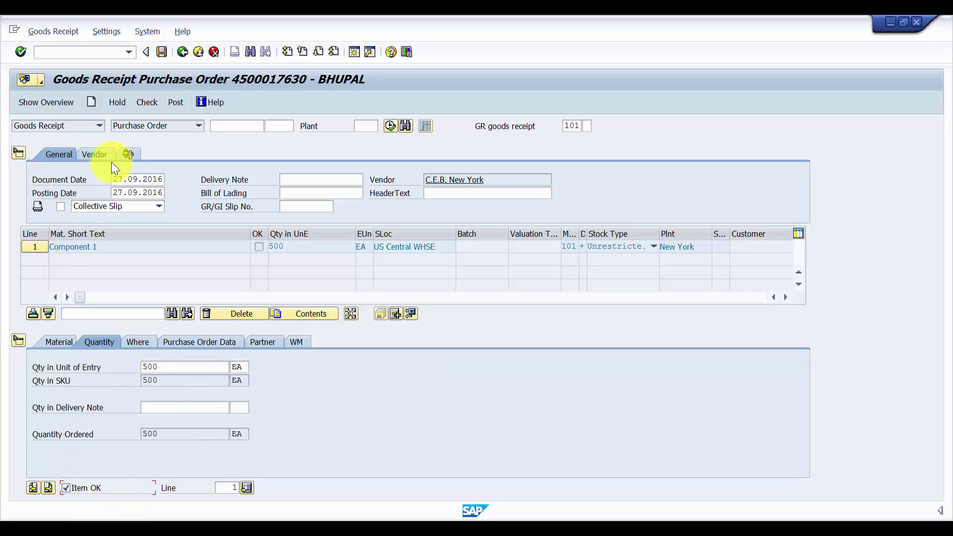
left_click(148, 100)
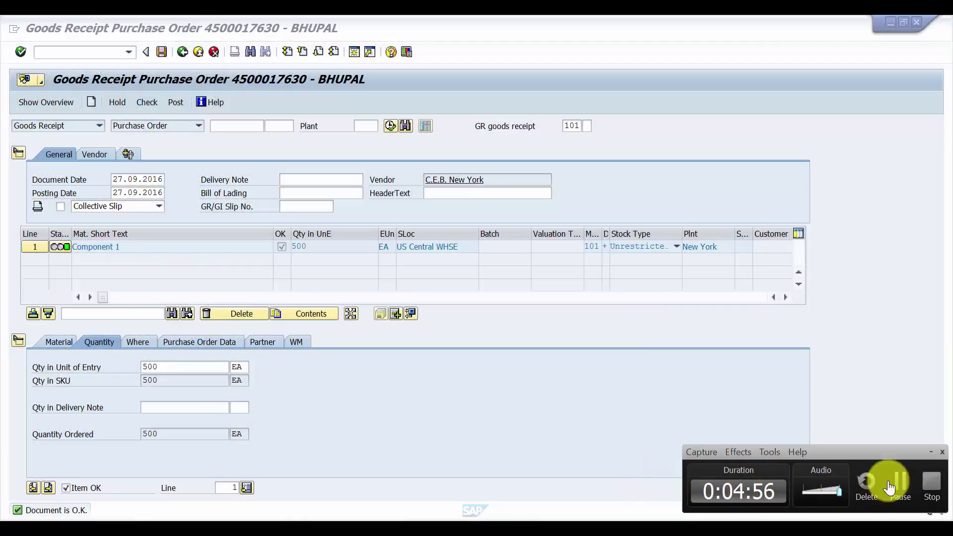
left_click(896, 484)
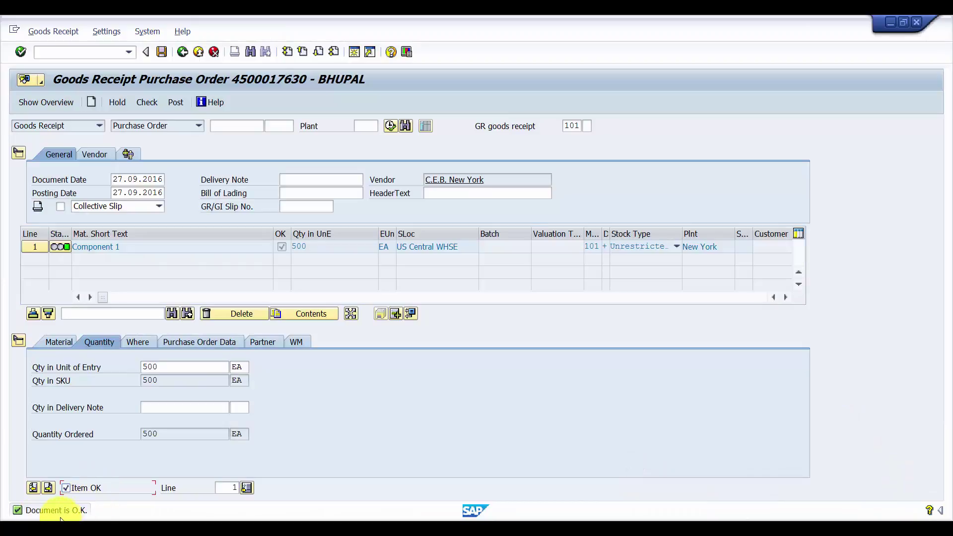
Post the goods receipt, select material document number 51000106, and enter /nSM37.
left_click(172, 100)
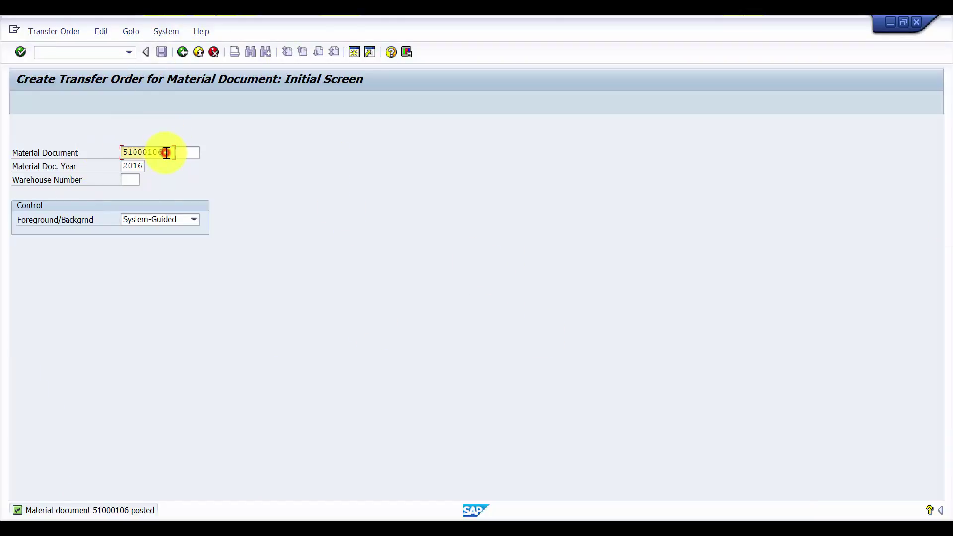
left_click_drag(163, 152, 131, 153)
left_click(121, 153)
left_click(75, 50)
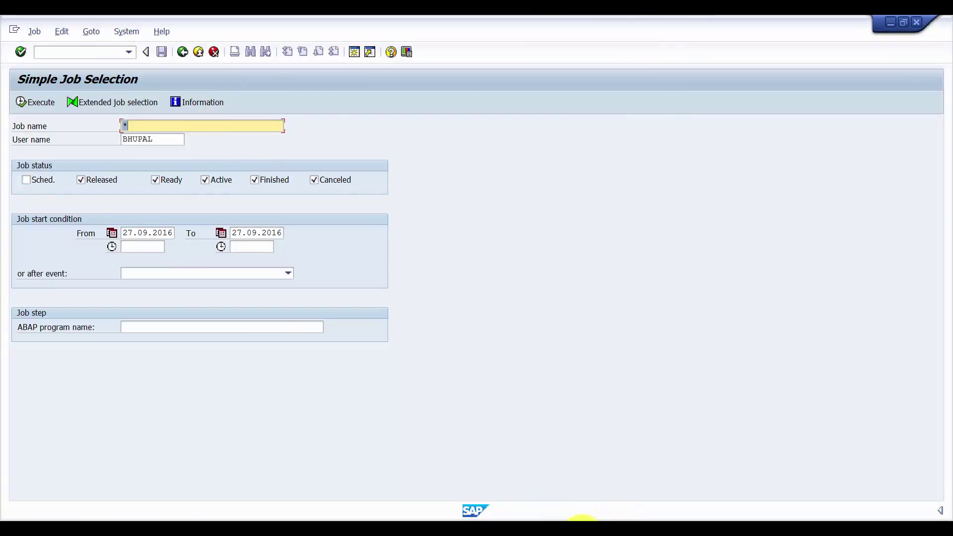
Paste job name CREATETO_089_AUTO from the notes, include scheduled jobs, and execute the search.
left_click(579, 515)
left_click_drag(613, 179, 705, 178)
key("ctrl+c")
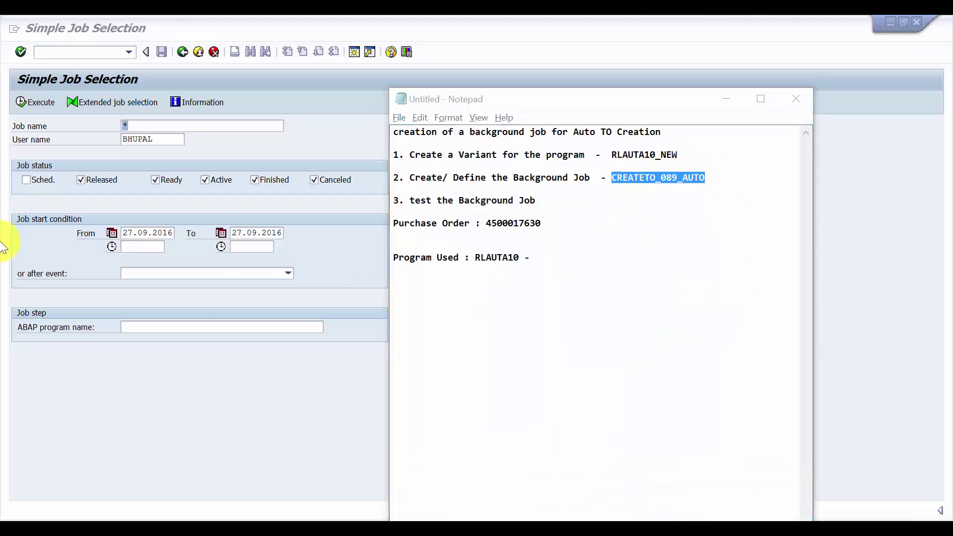
key("alt+Tab")
key("ctrl+v")
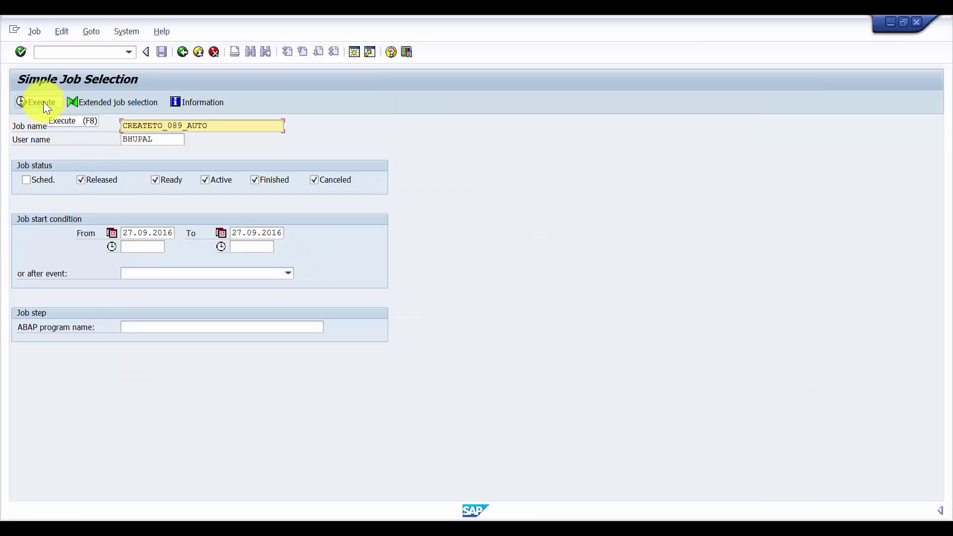
left_click(48, 179)
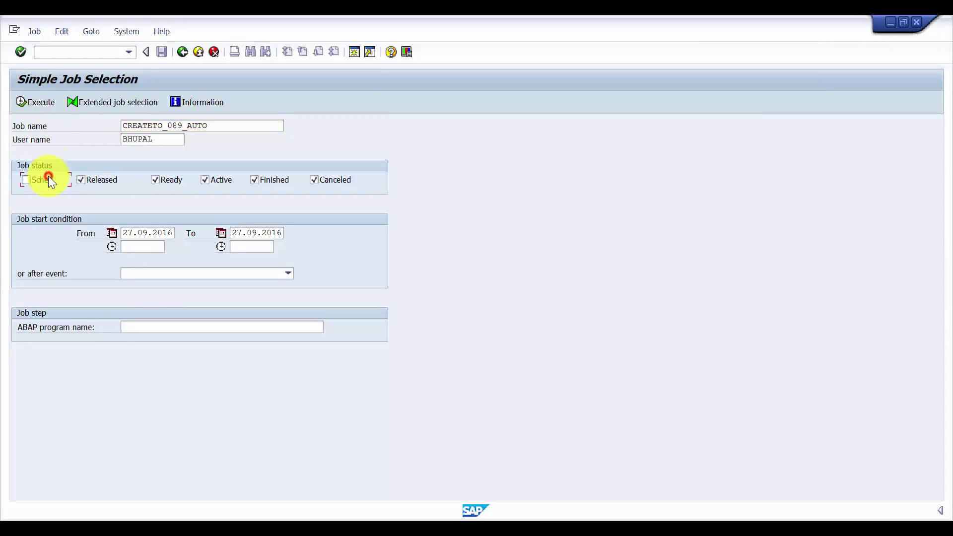
left_click(40, 103)
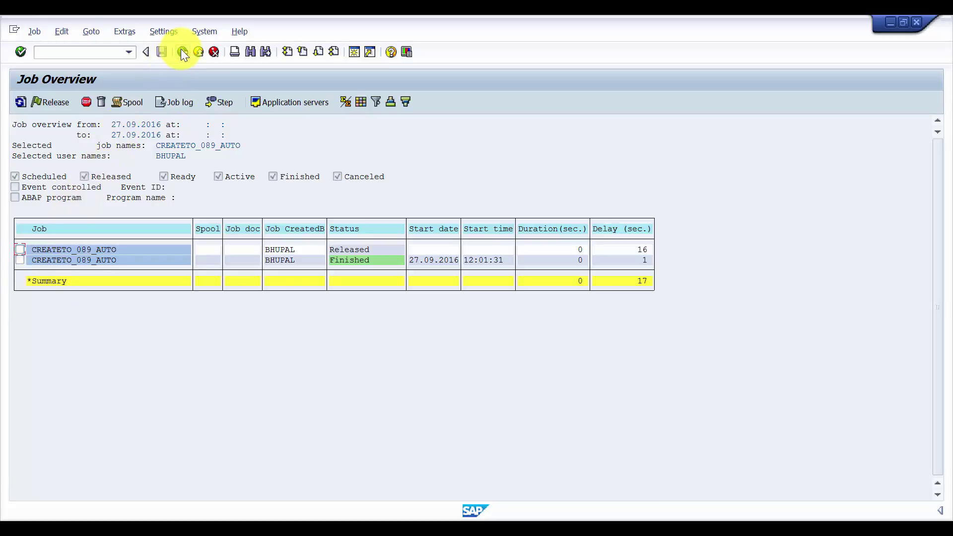
Review the finished job's steps, refresh the overview, and mark the newest run finished at 12:11:53.
left_click(219, 102)
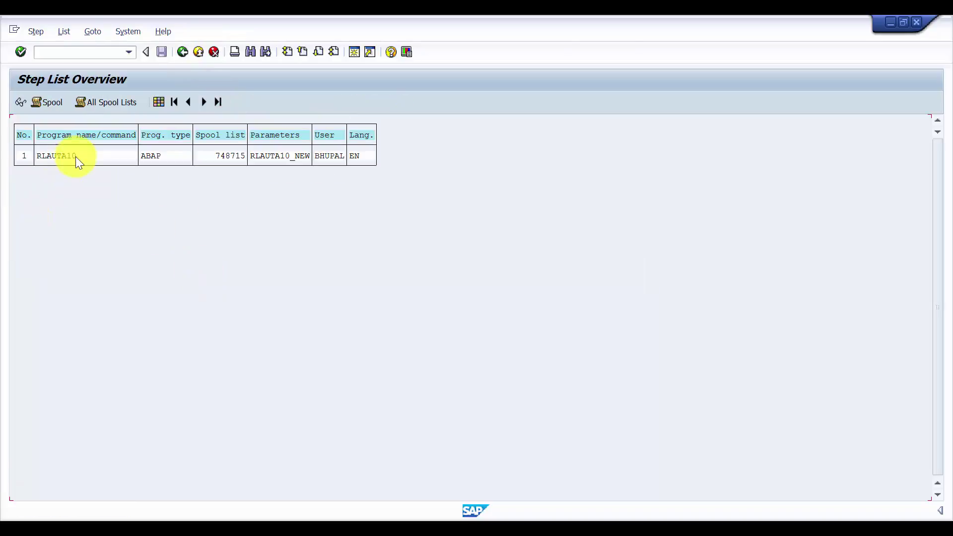
left_click(183, 52)
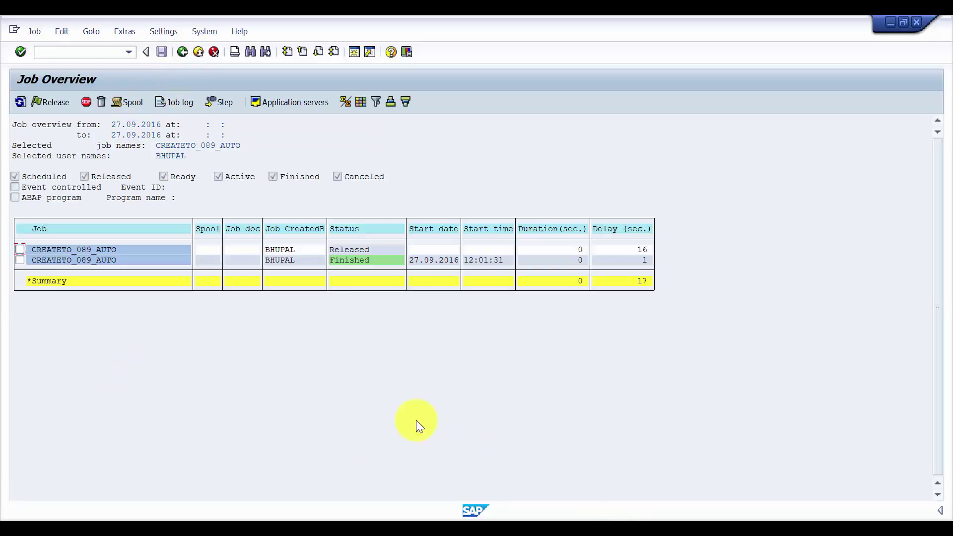
left_click(612, 521)
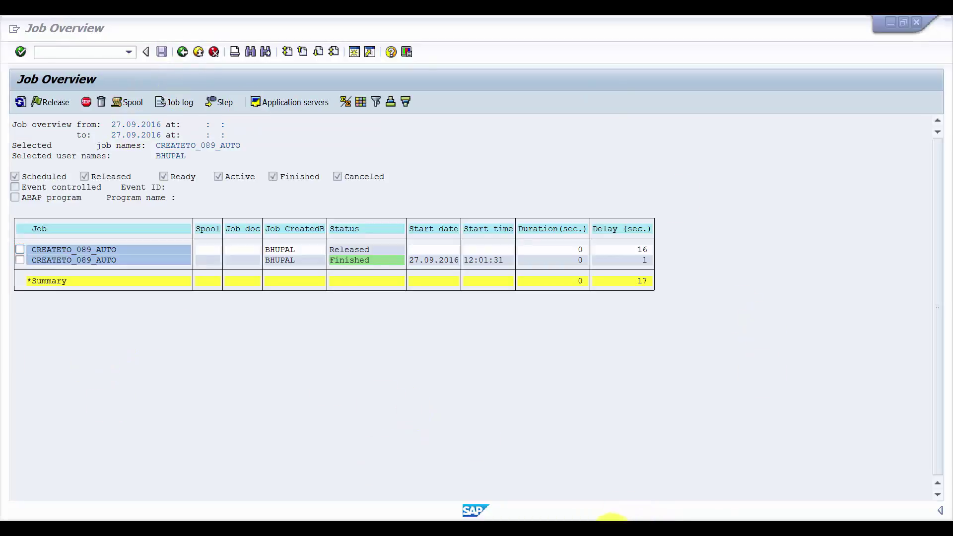
left_click(900, 484)
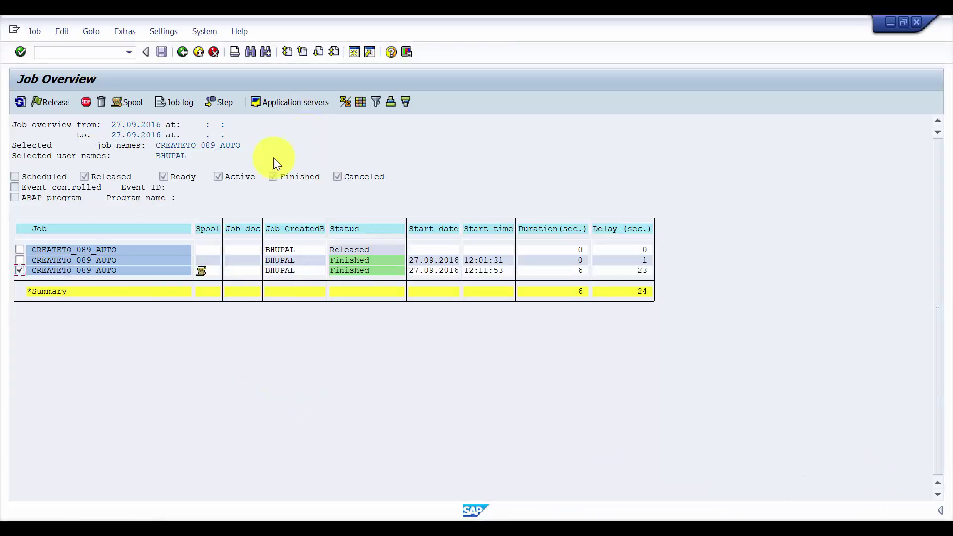
left_click(21, 271)
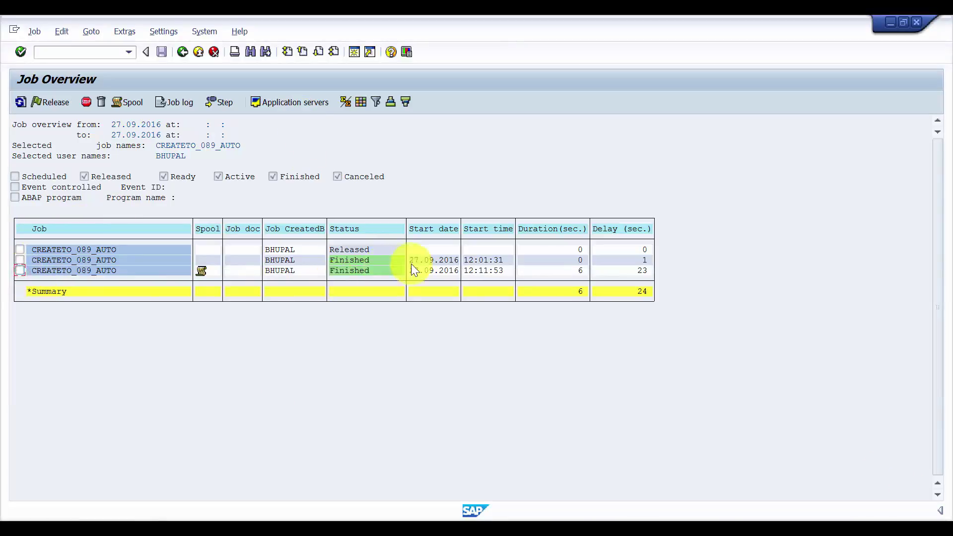
left_click(326, 271)
left_click(367, 320)
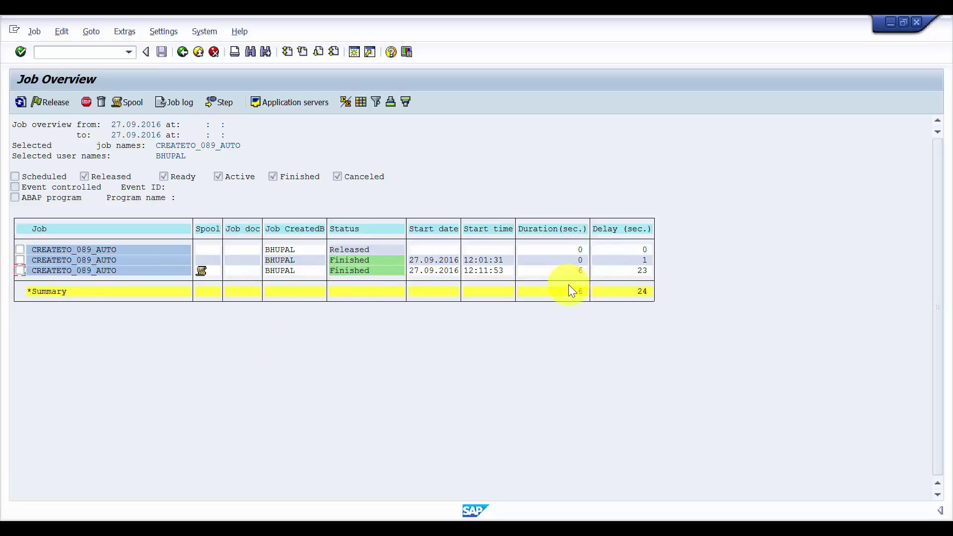
left_click(579, 272)
left_click(20, 271)
left_click(177, 103)
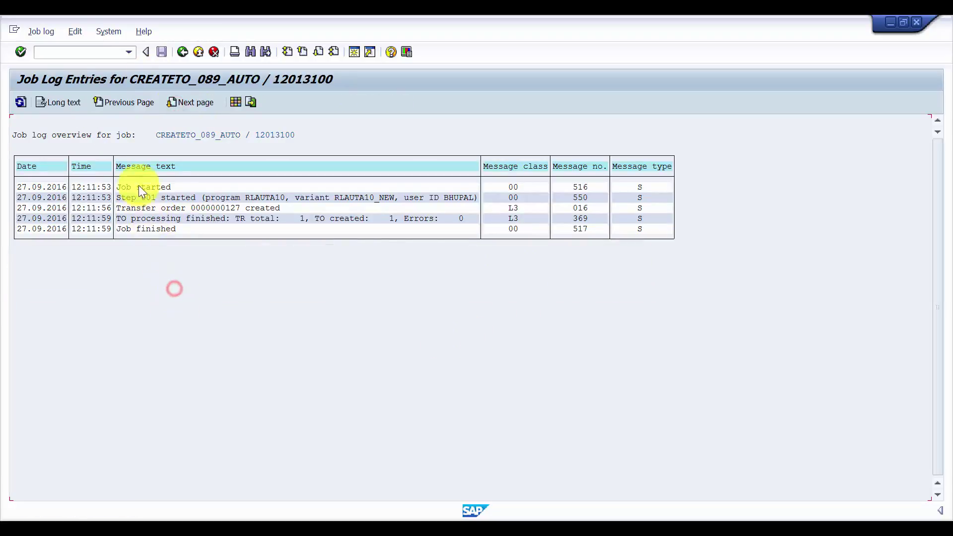
left_click(248, 196)
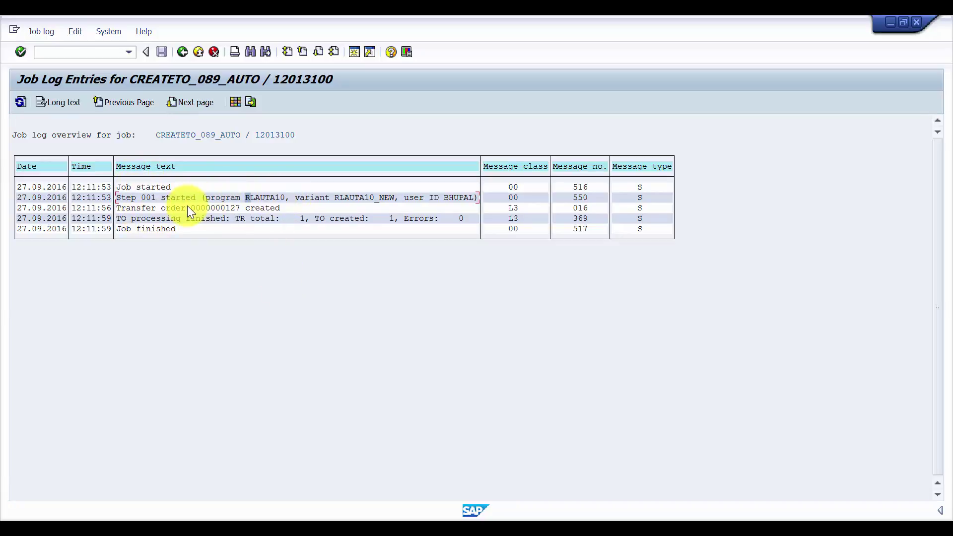
left_click_drag(191, 208, 284, 211)
left_click(268, 265)
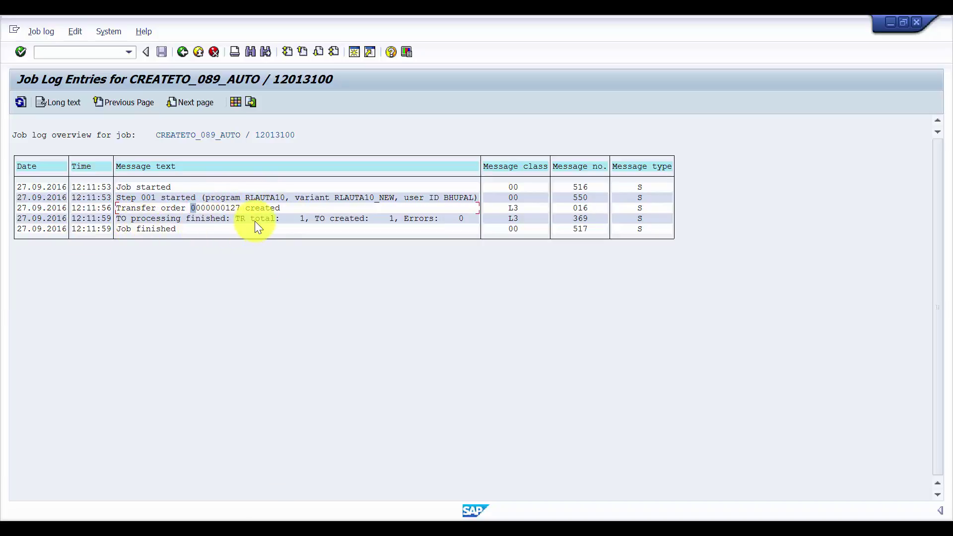
Confirm TR total 1, TO created 1, Errors 0 and job finished, then enter transaction code LT22.
left_click_drag(236, 218, 307, 222)
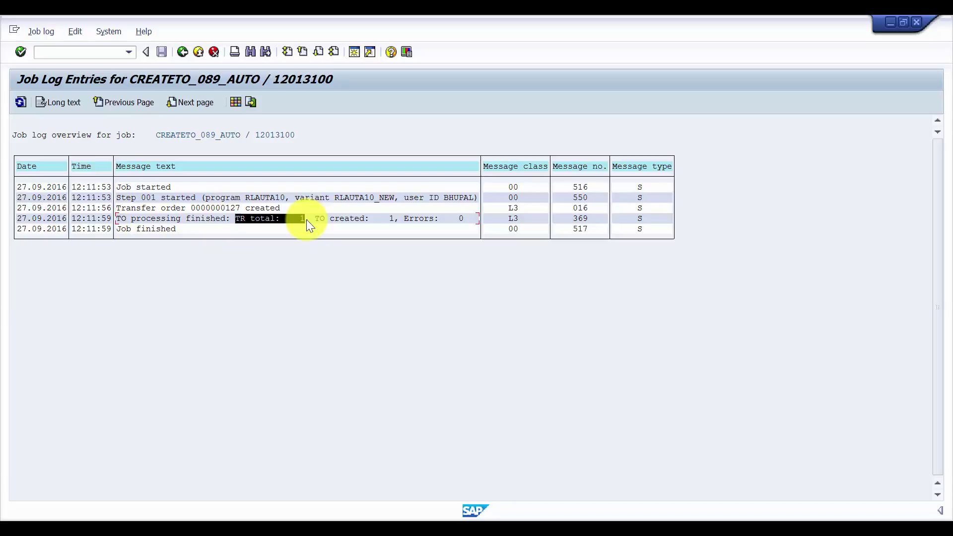
left_click(316, 257)
left_click(316, 219)
left_click(400, 253)
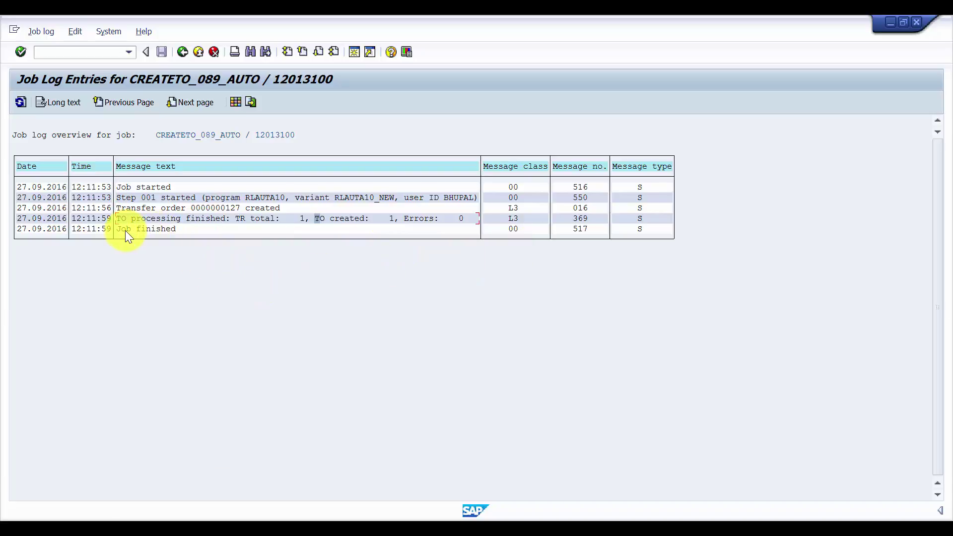
left_click_drag(116, 230, 163, 228)
left_click(192, 267)
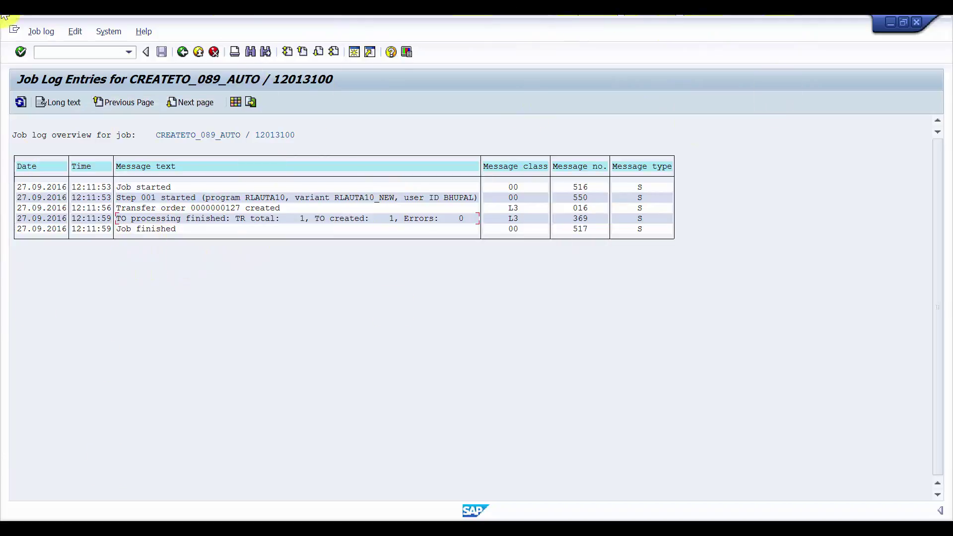
left_click(66, 50)
type("/i")
type("lt22")
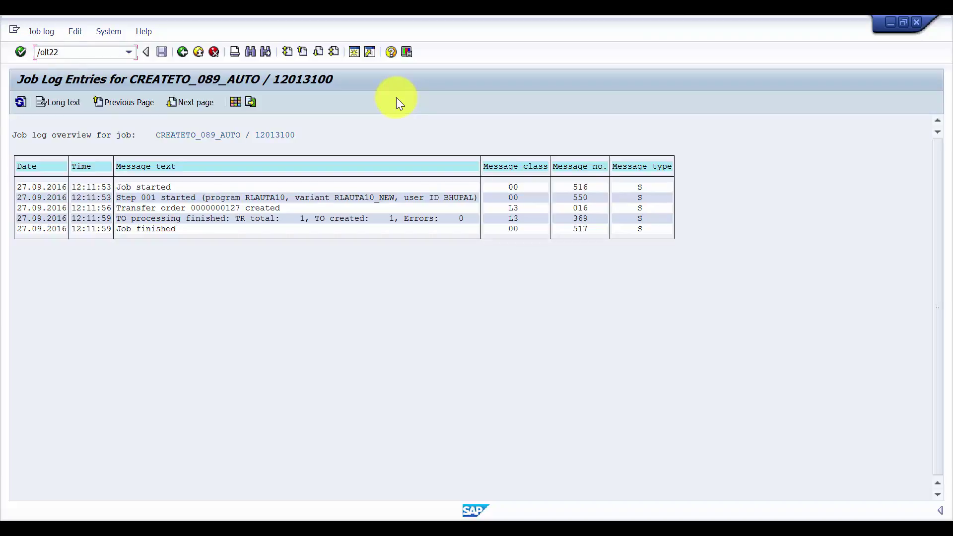
Run the LT22 transfer order list for warehouse number 089.
key("Return")
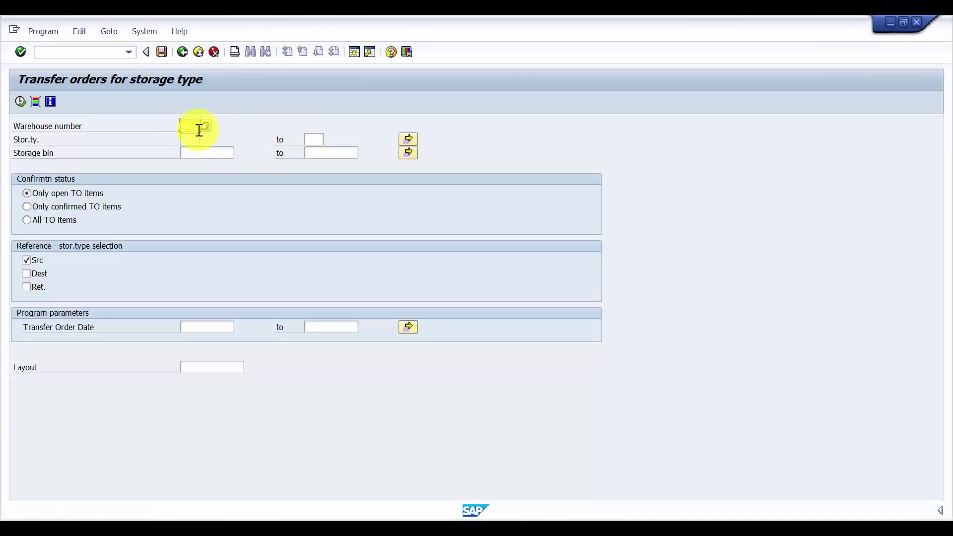
left_click(198, 131)
type("089")
left_click(20, 102)
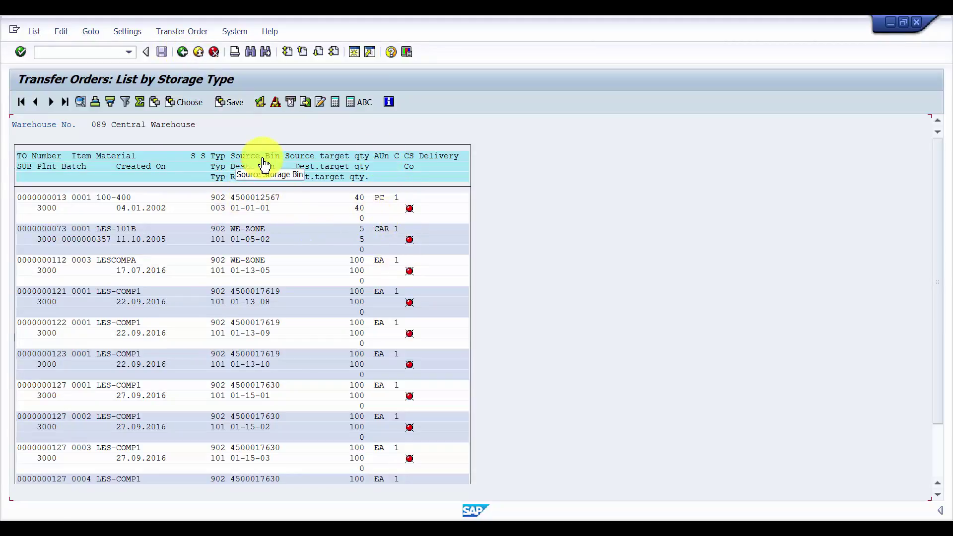
left_click(132, 166)
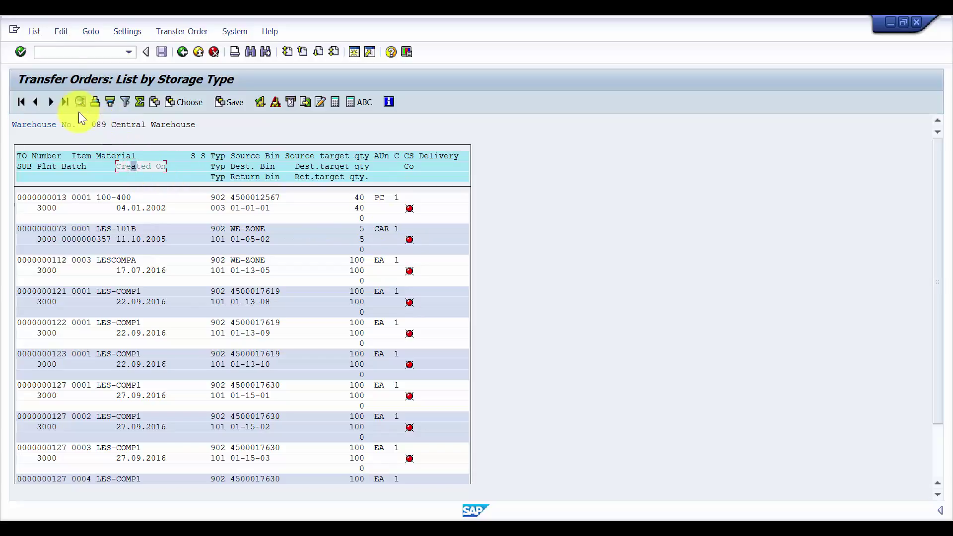
left_click(107, 101)
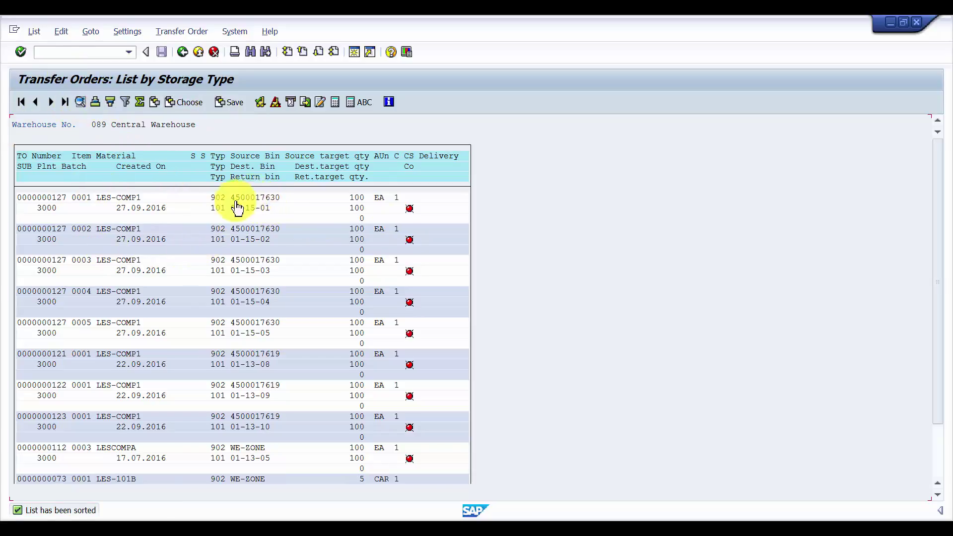
left_click(32, 197)
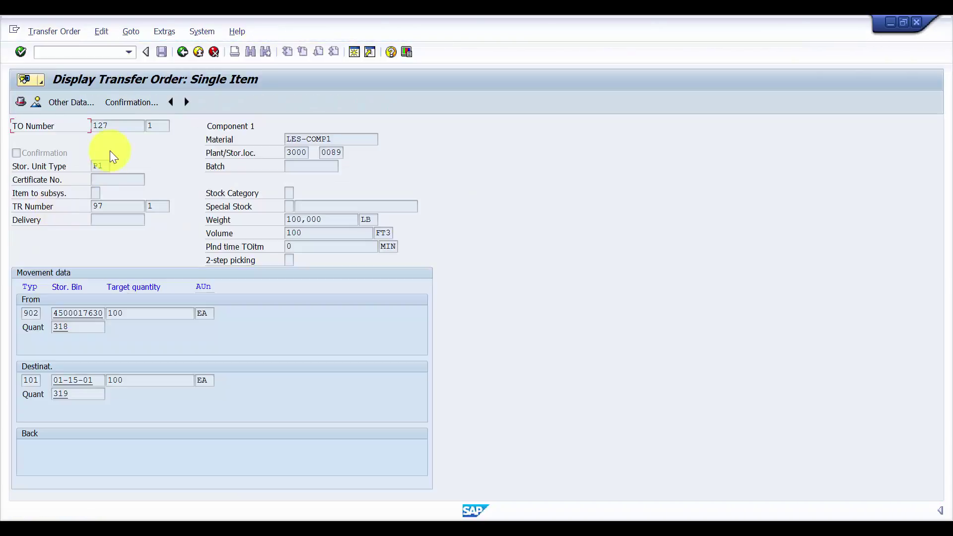
left_click_drag(113, 124, 89, 124)
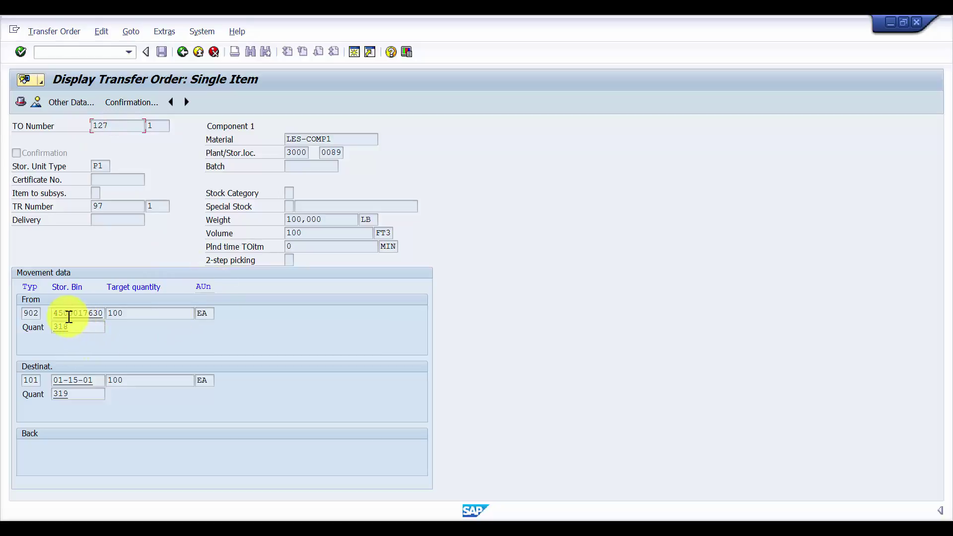
left_click_drag(61, 313, 111, 313)
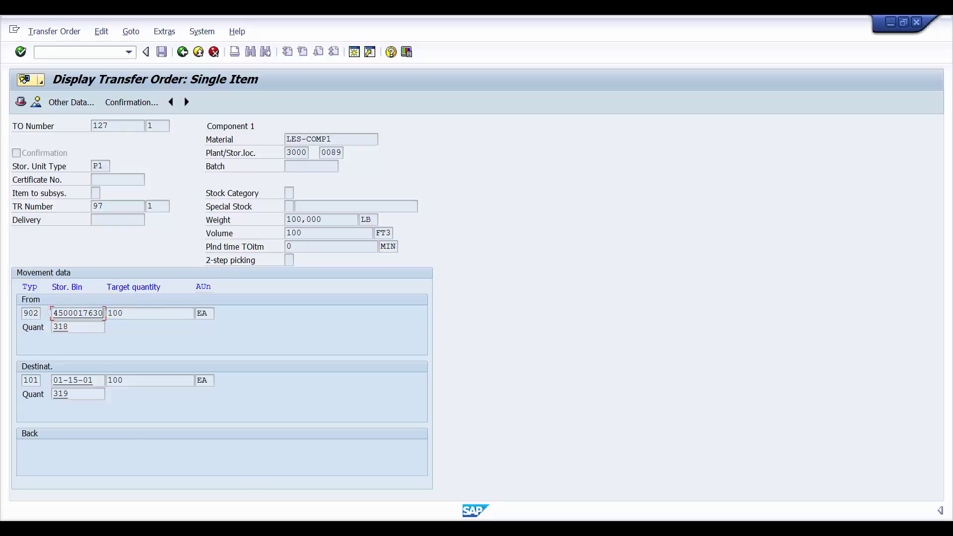
left_click(587, 517)
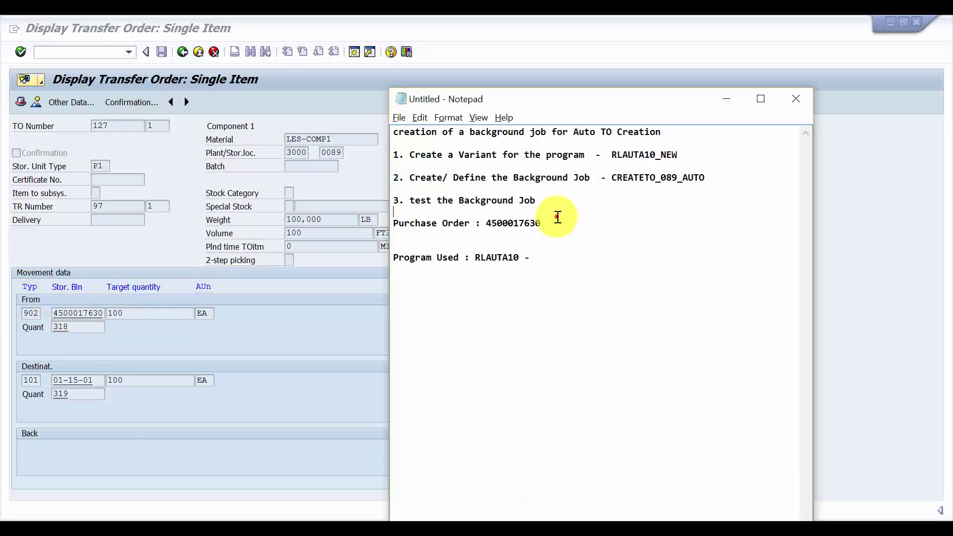
left_click_drag(546, 223, 489, 223)
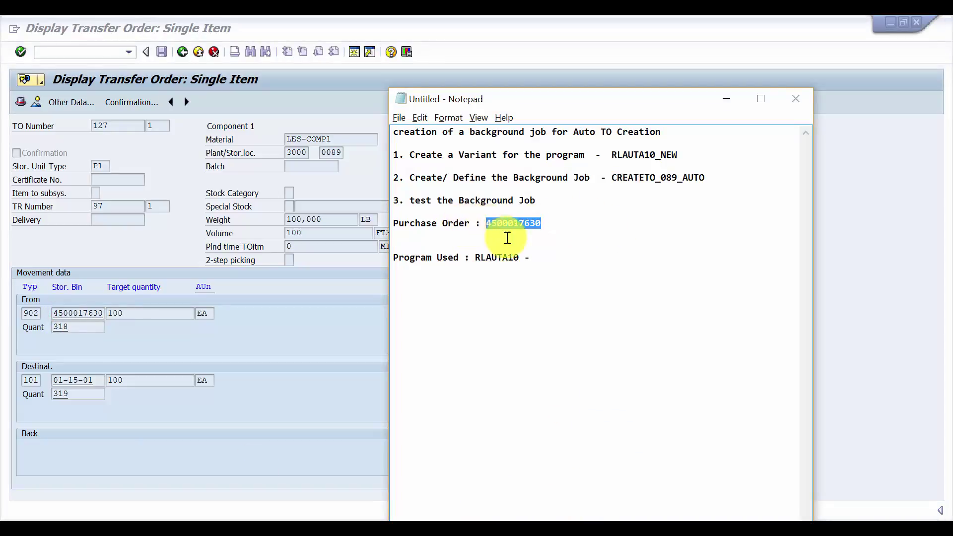
left_click(310, 312)
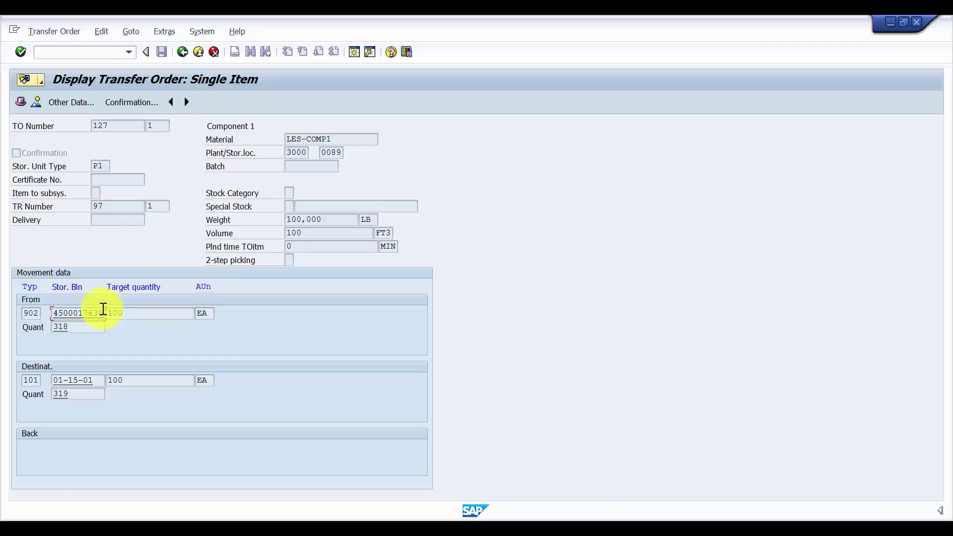
Go back to transfer order 127's item list of five LES-COMP1 items to bins 01-15-01–01-15-05.
left_click(184, 51)
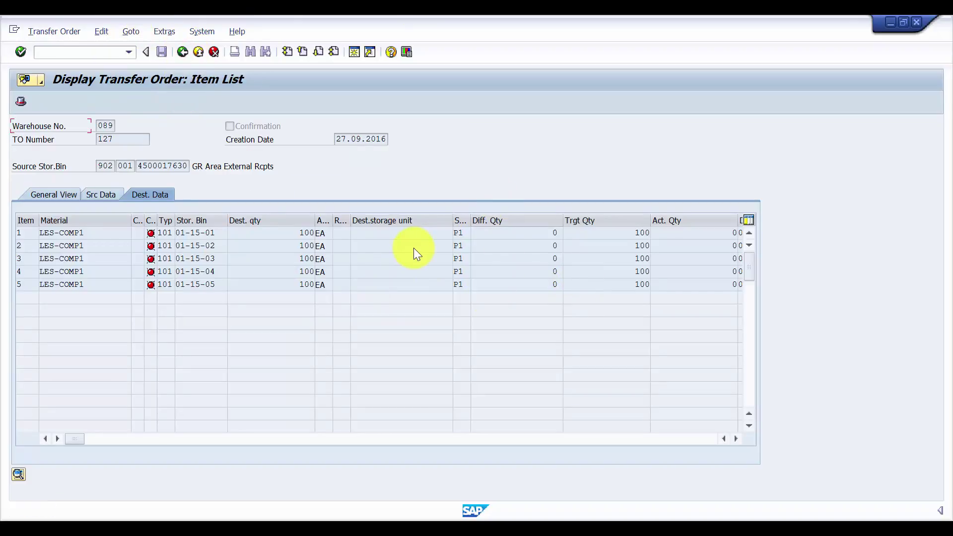